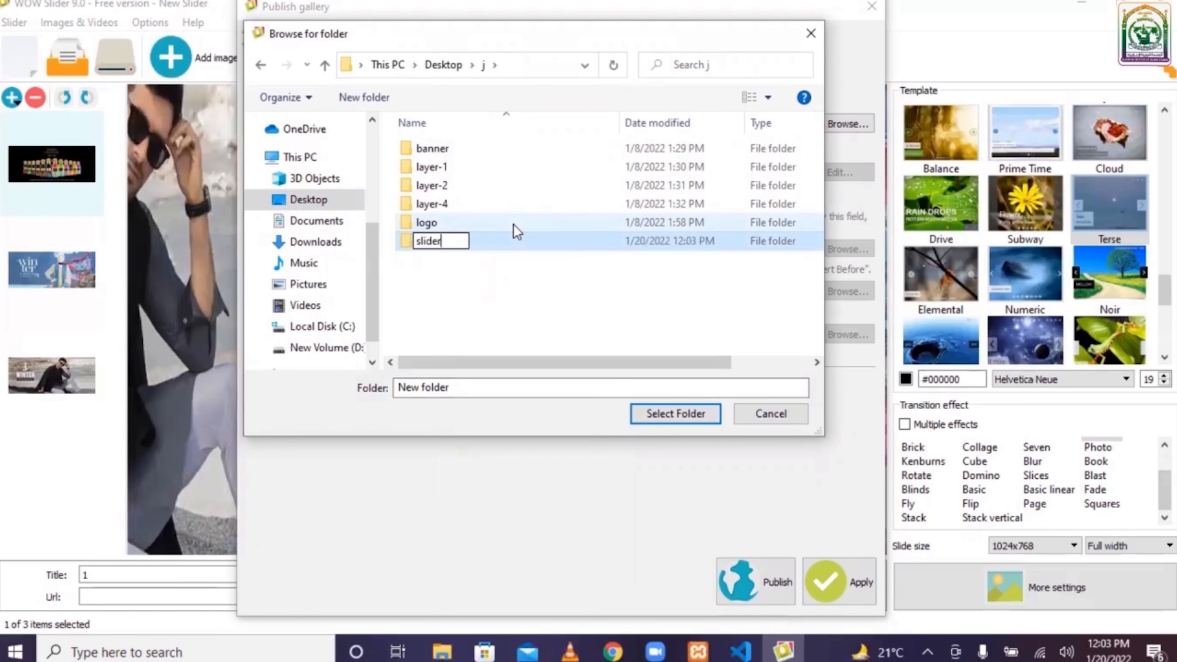
- Create a new folder named slider inside the Desktop j folder, select it as the publish location, and publish the slider
key(Return)
key(Return)
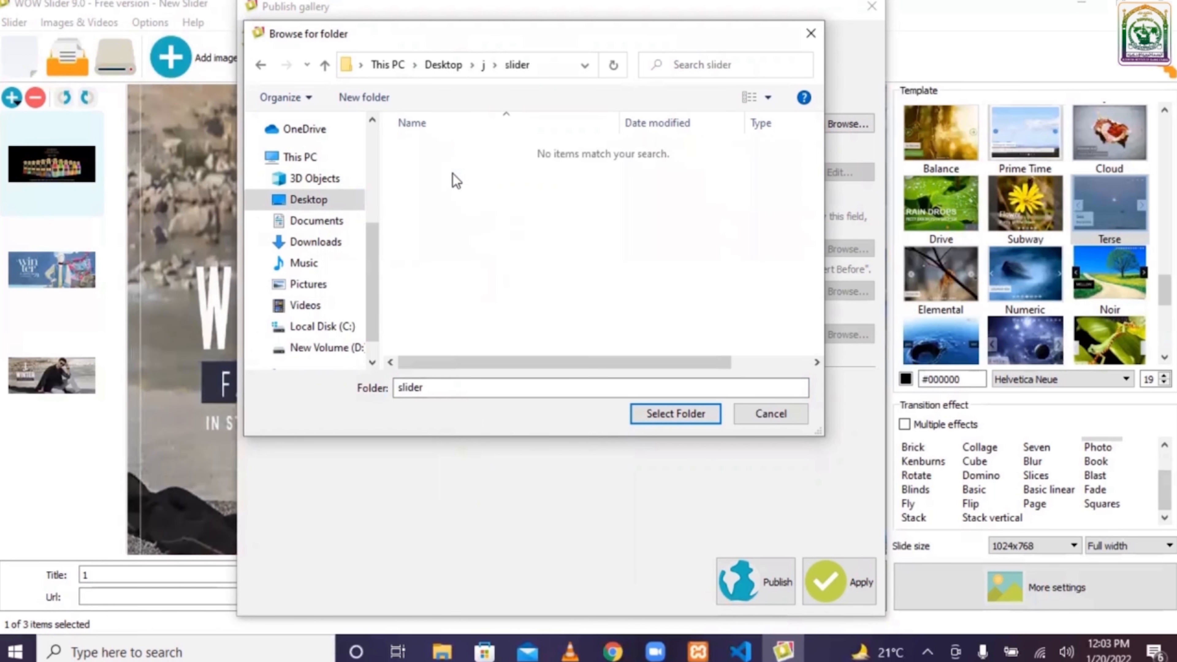
click(678, 415)
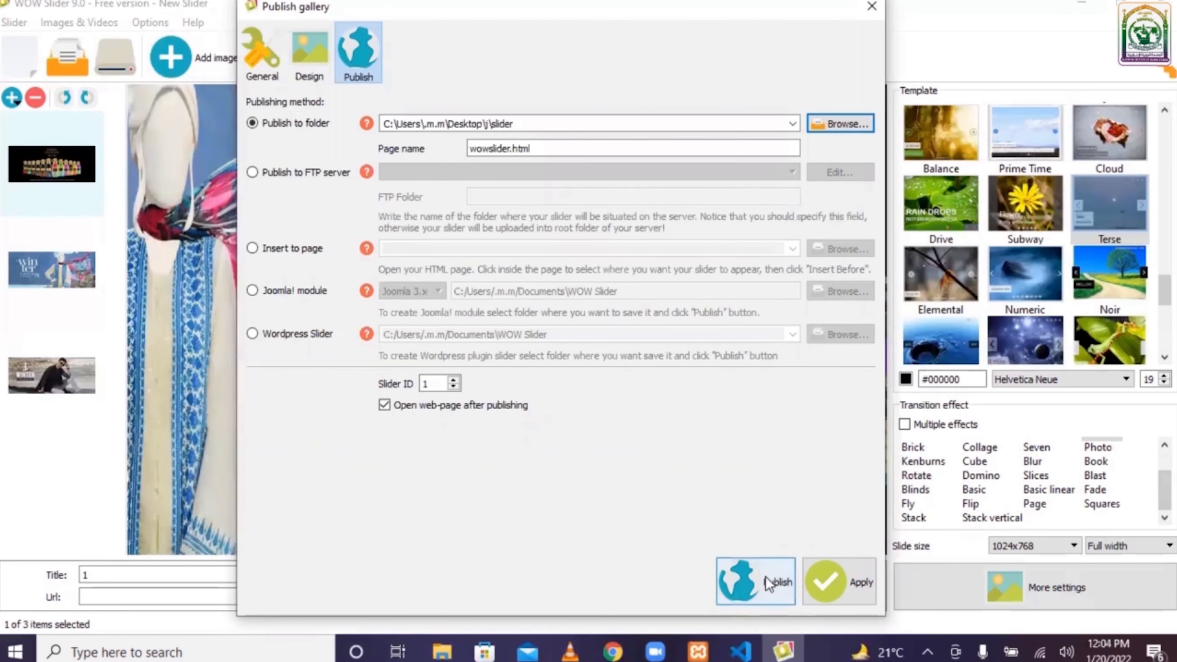
click(763, 564)
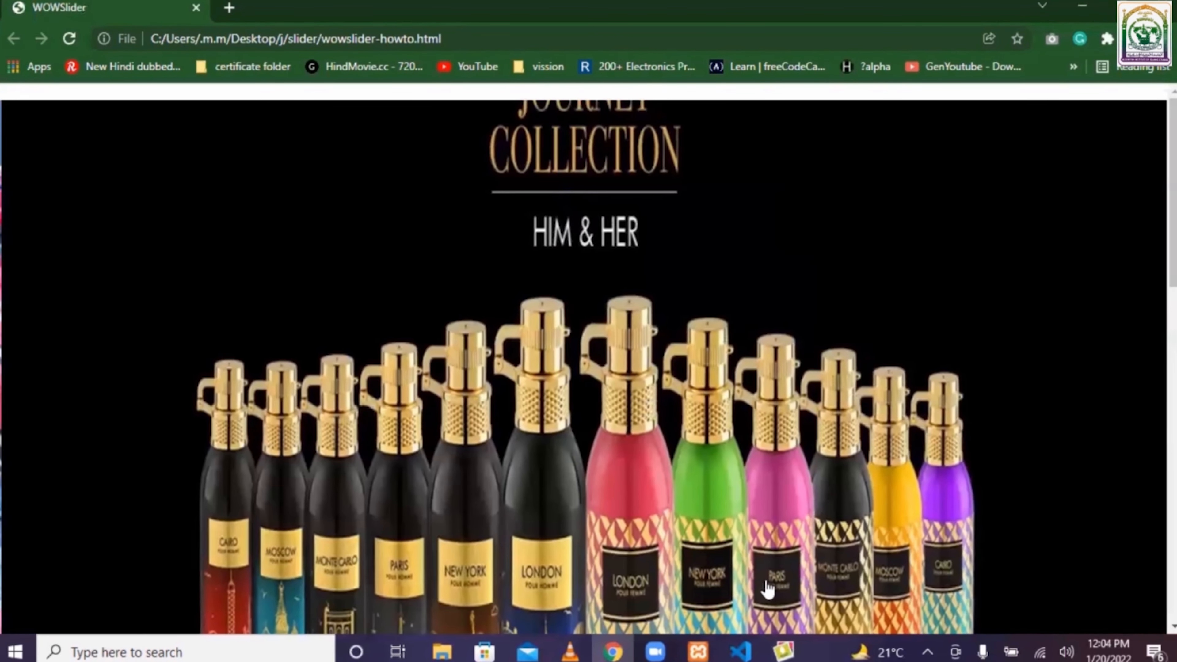
- Select the HEAD section code on the generated instructions page for copying
scroll(572, 301, down, 15)
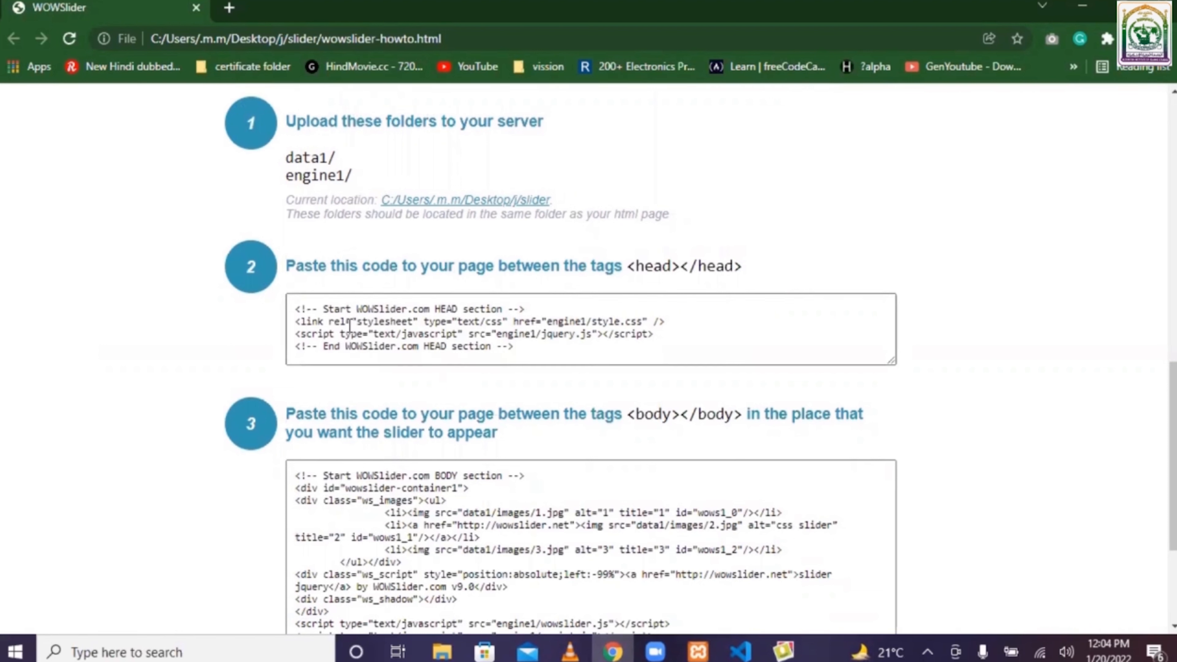
click(323, 309)
drag(354, 318, 515, 359)
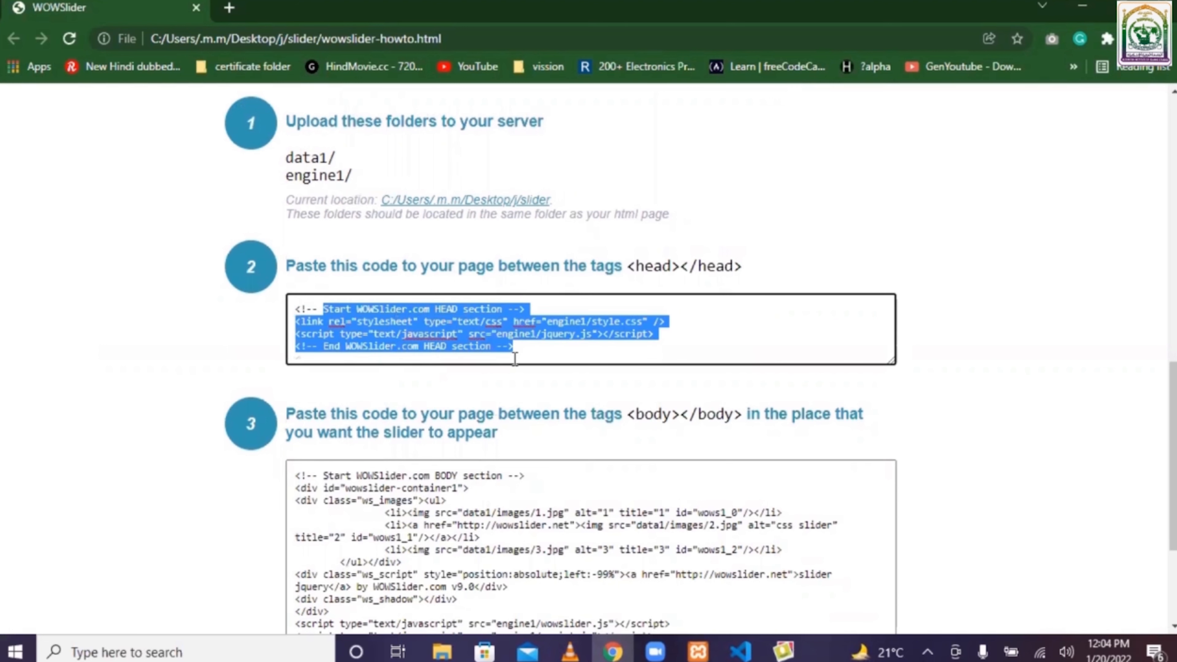
key(ctrl+a)
click(335, 325)
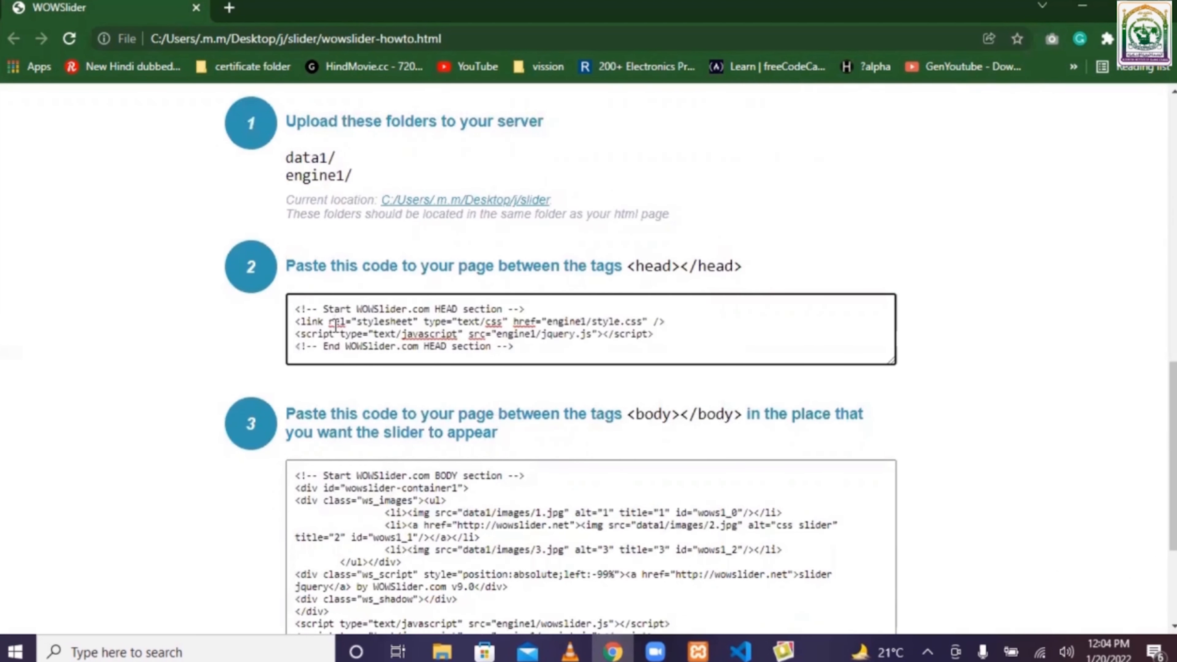
key(ctrl+a)
key(ctrl+c)
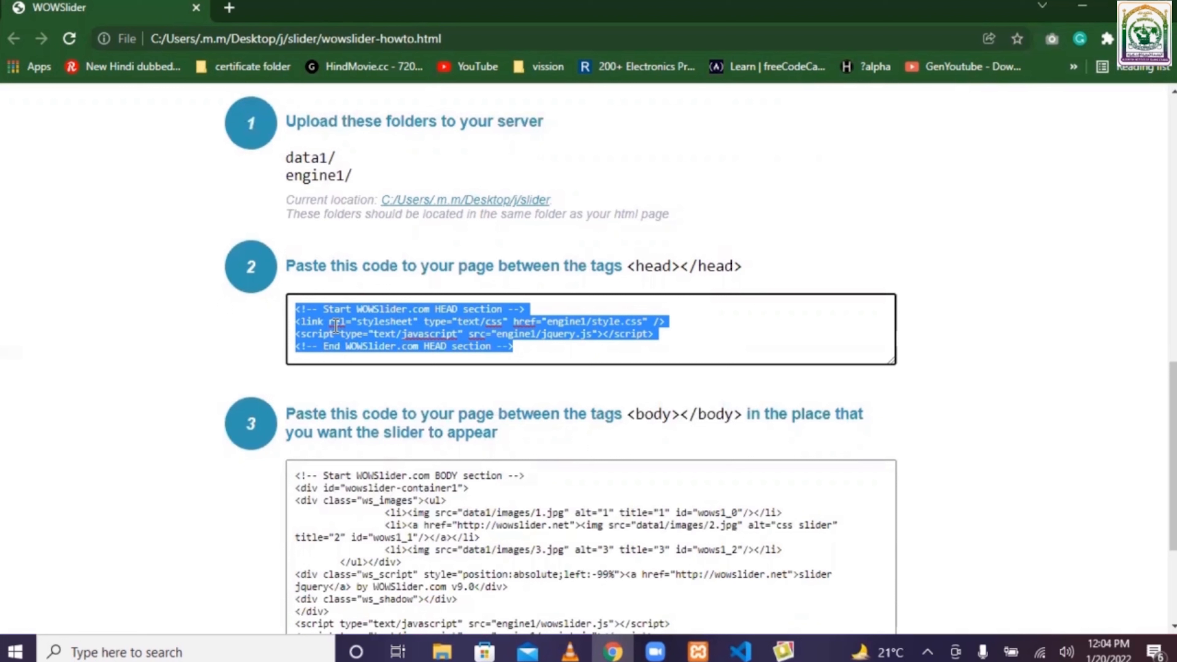
- Paste the HEAD section code into index.html just before the closing head tag
click(751, 650)
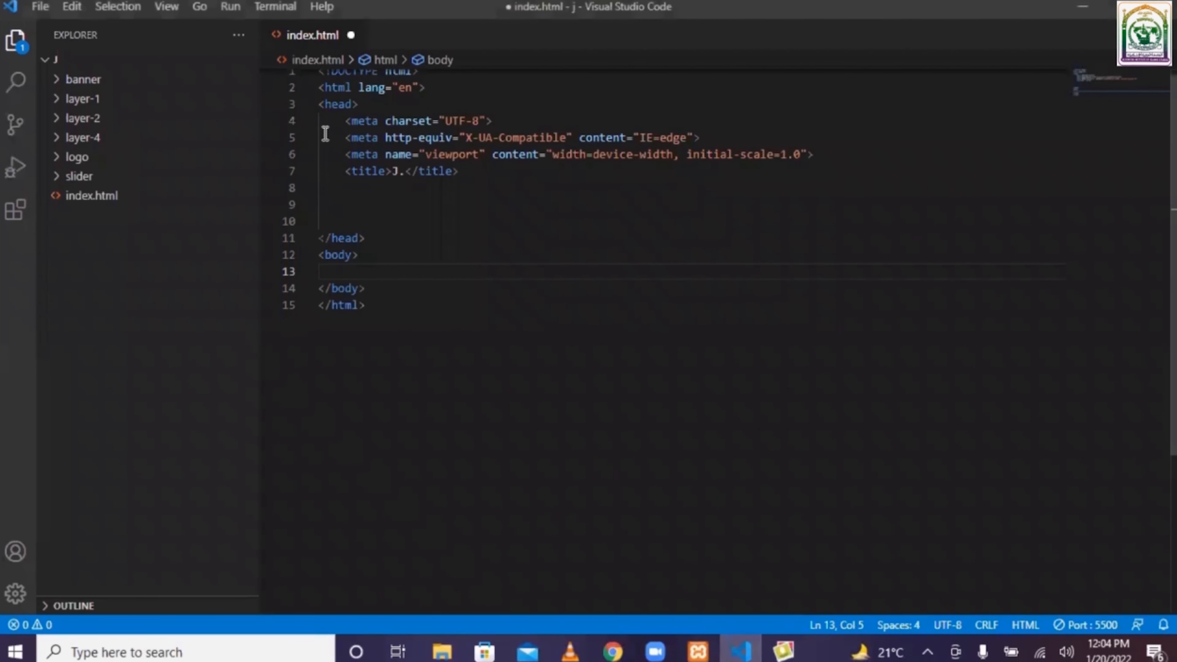
drag(326, 105, 366, 105)
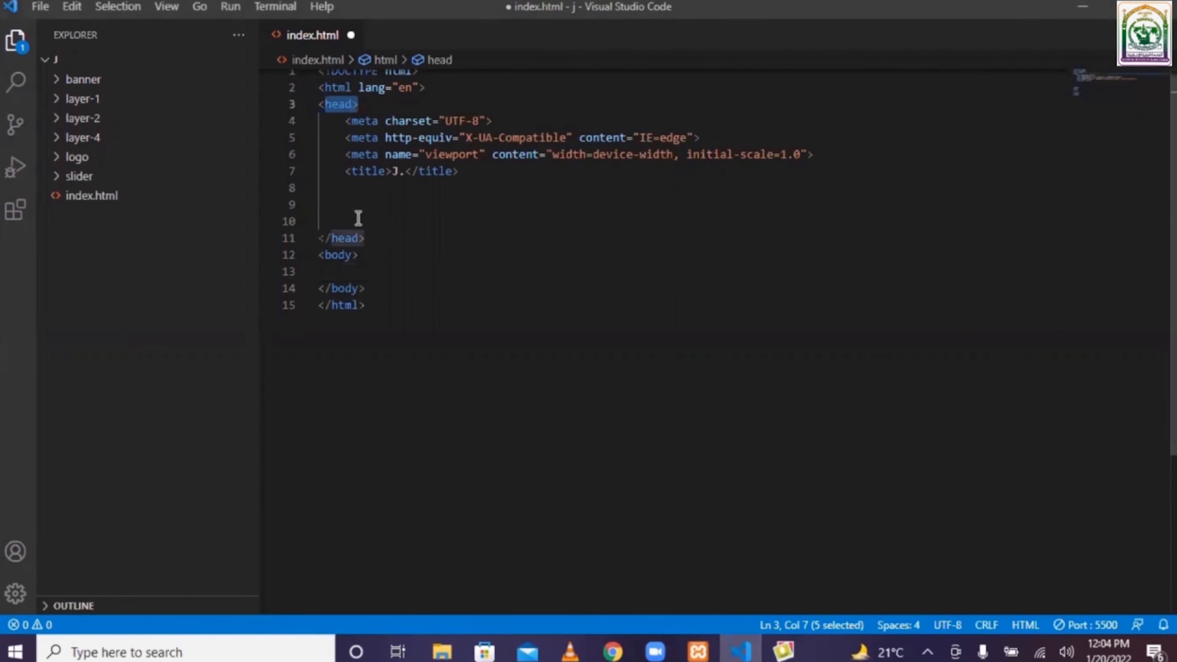
click(344, 214)
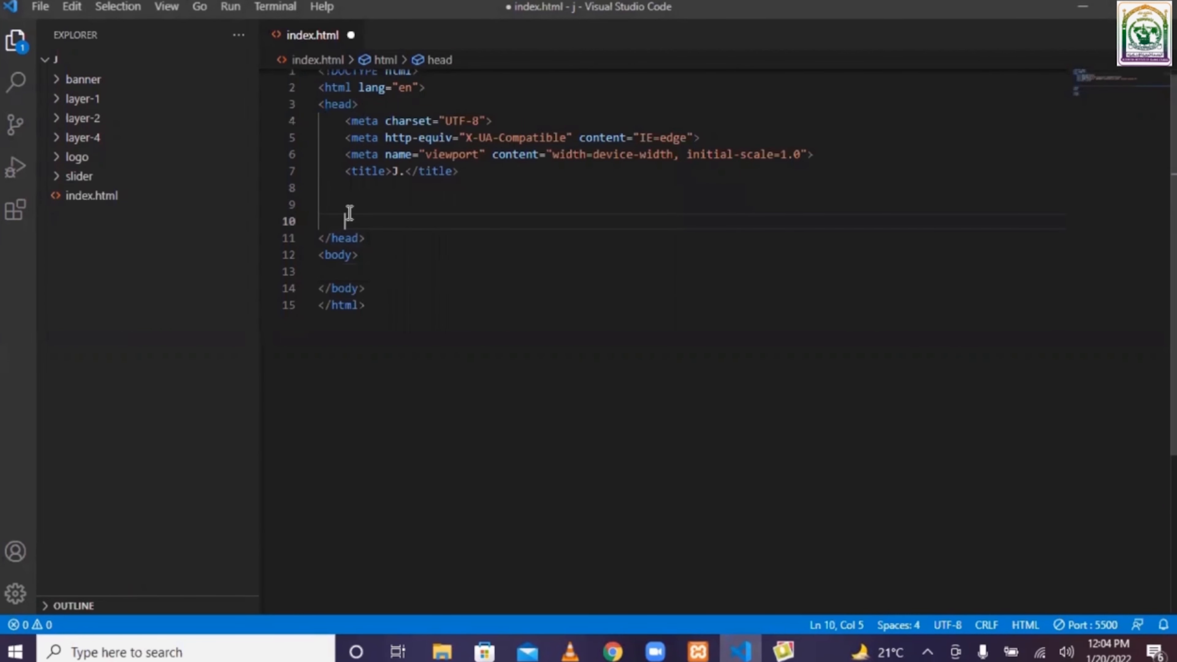
click(336, 209)
key(ctrl+v)
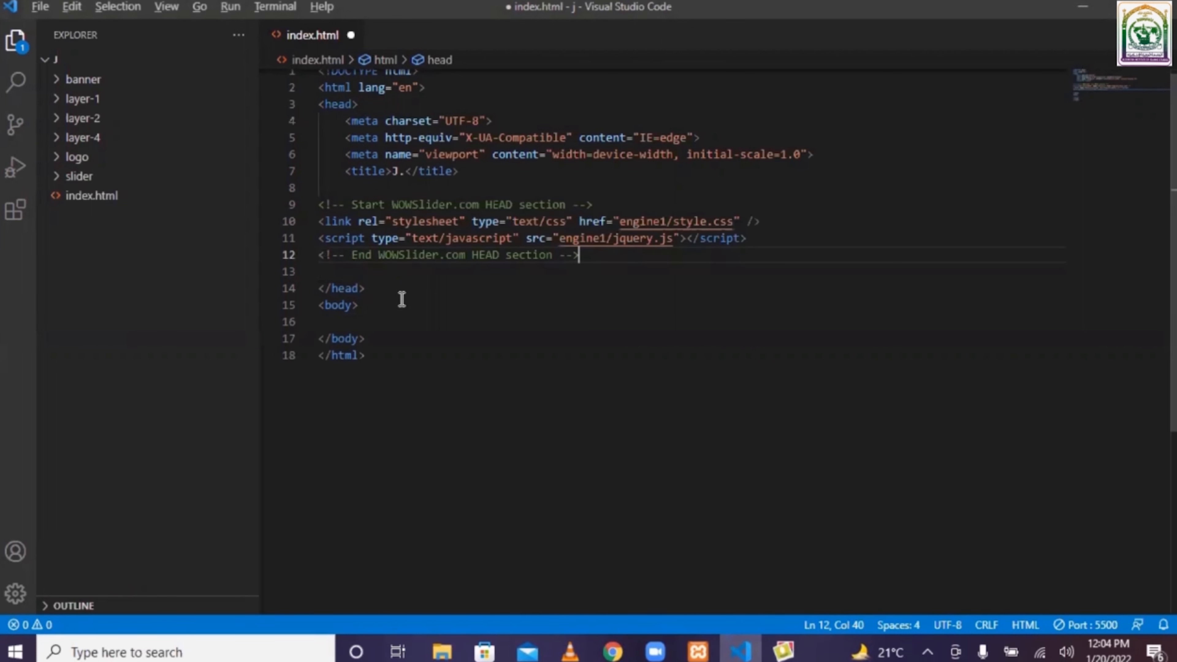
- Select the BODY section code on the instructions page for copying
key(alt+Tab)
scroll(938, 341, down, 4)
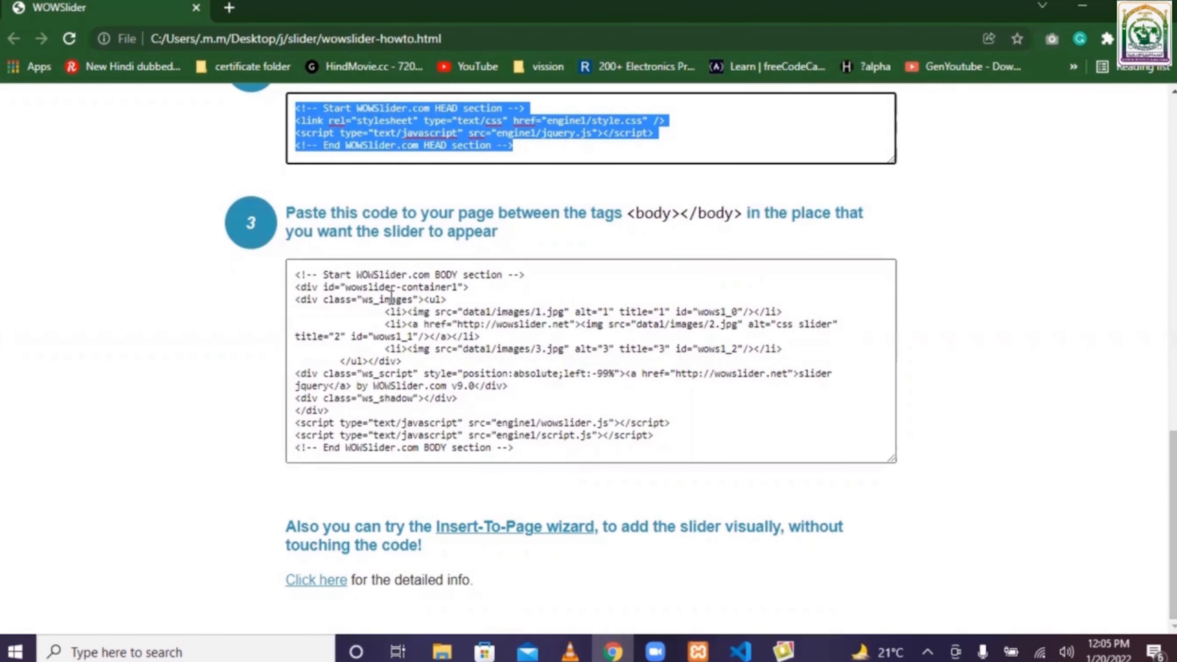
click(308, 281)
key(ctrl+a)
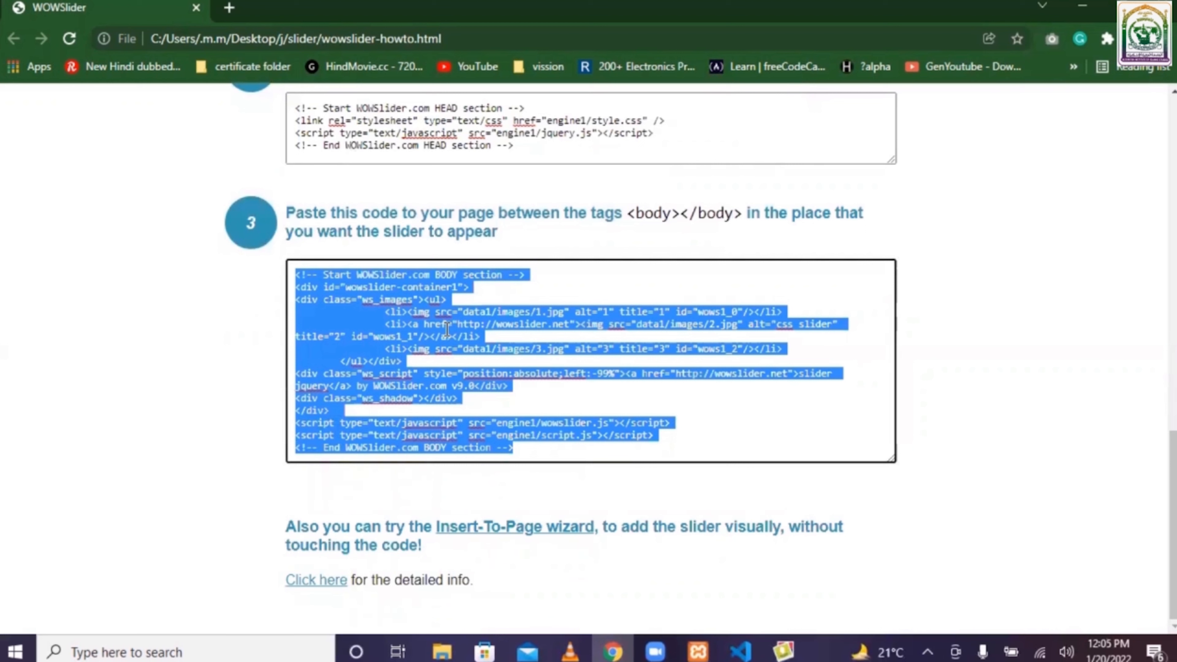
- Paste the BODY section code between the body tags of index.html and save the file
click(734, 650)
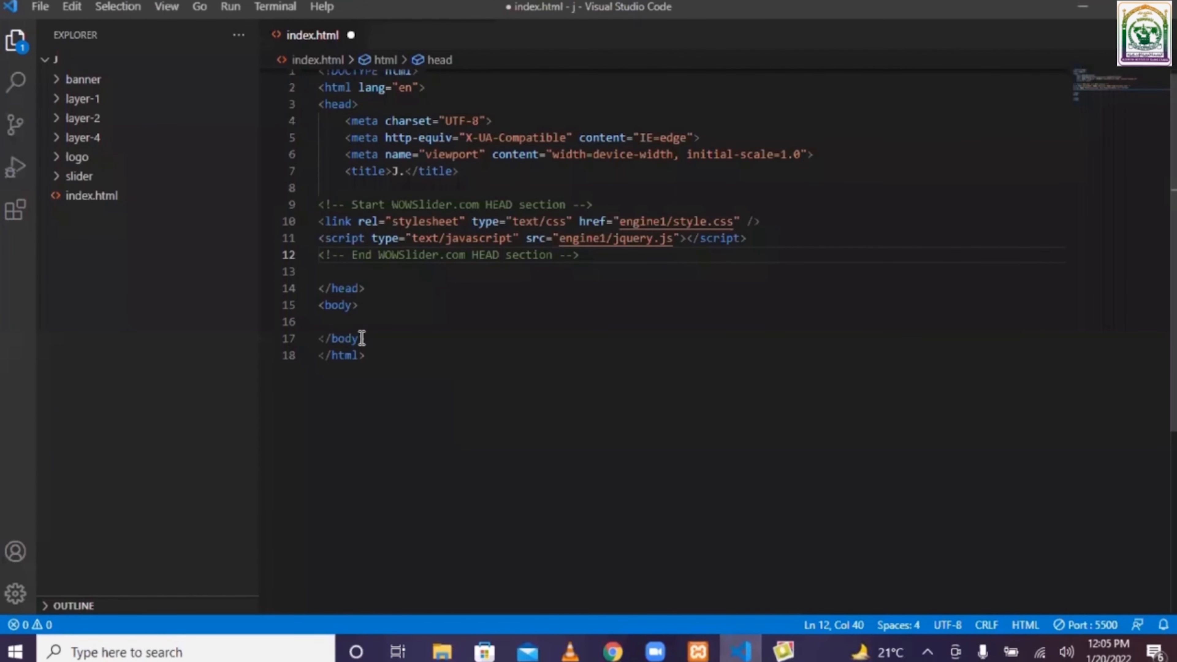
click(417, 354)
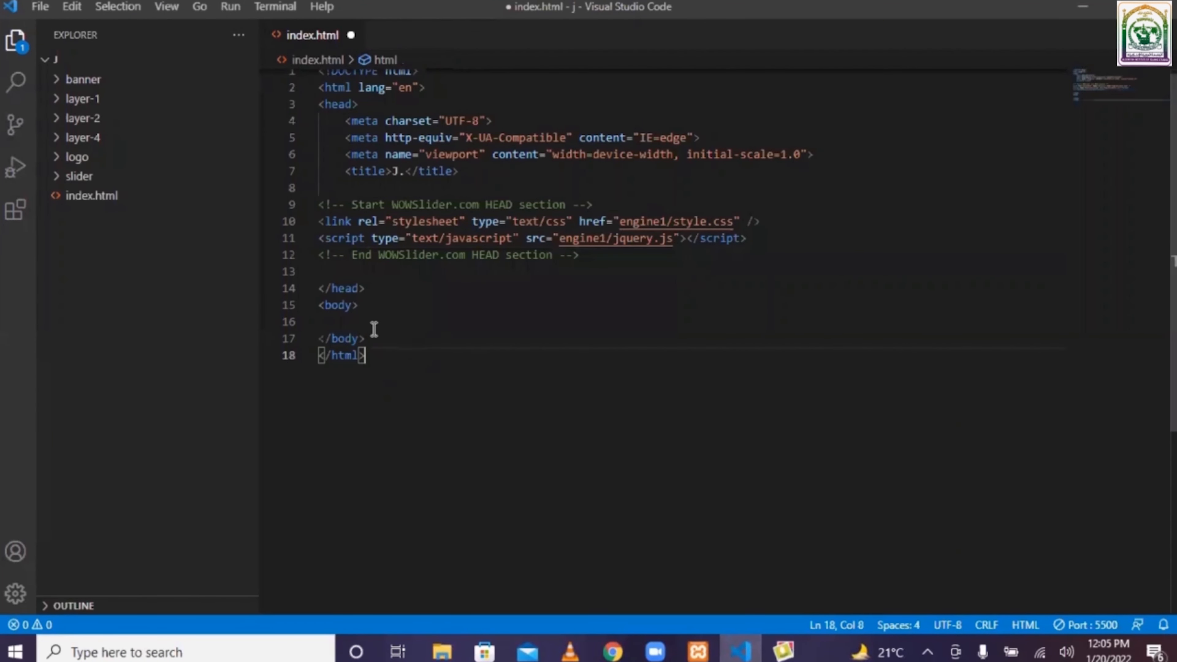
click(370, 320)
key(ctrl+v)
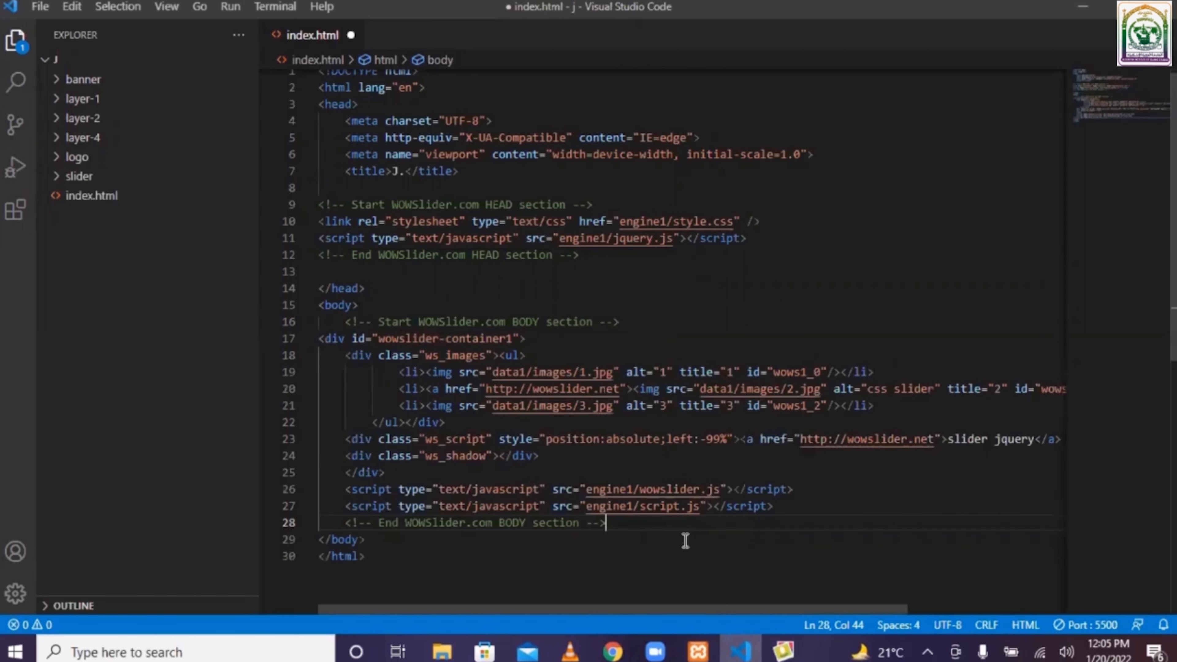
key(ctrl+s)
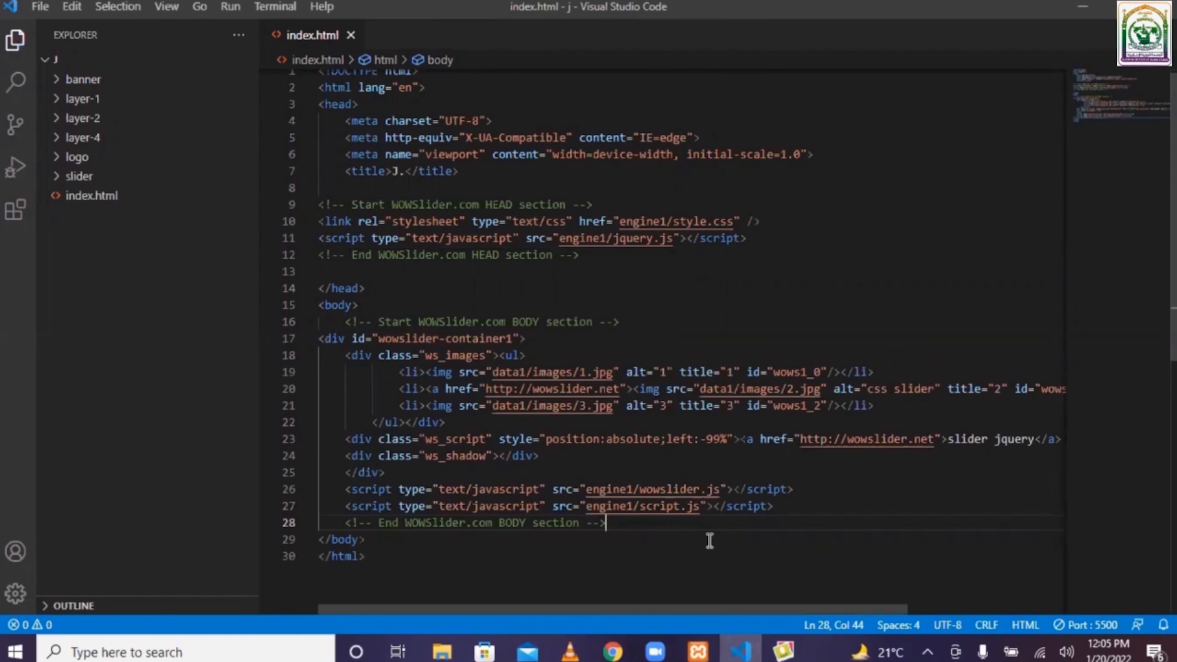
- Open index.html in the browser with Live Server
right_click(702, 588)
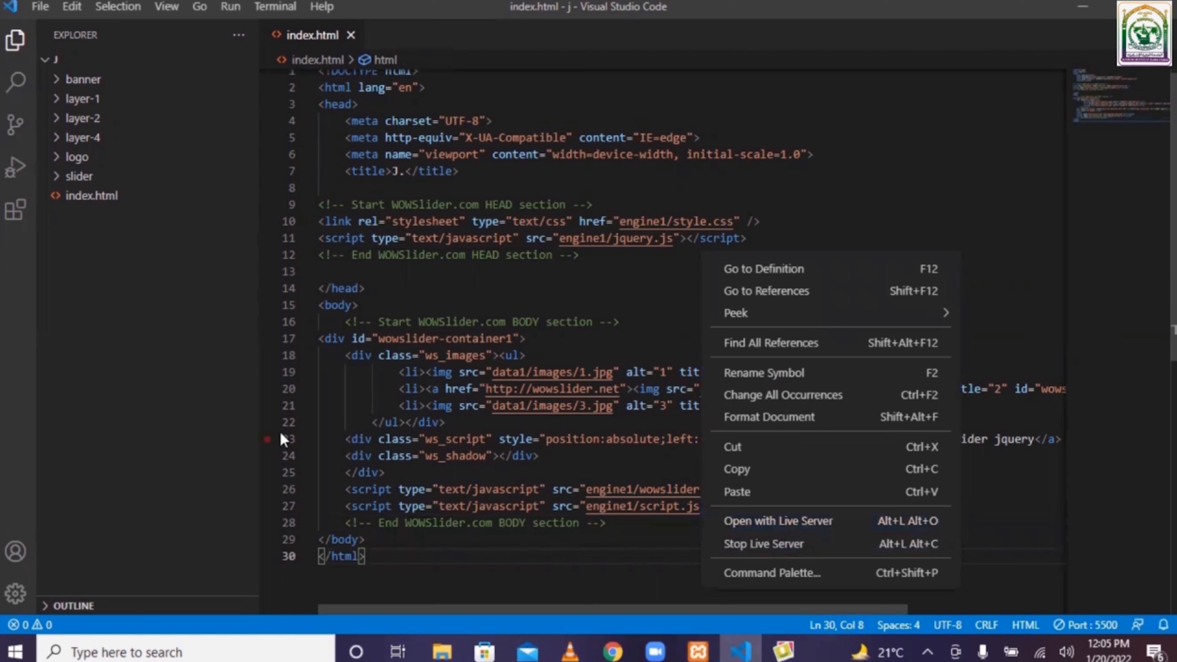
click(17, 218)
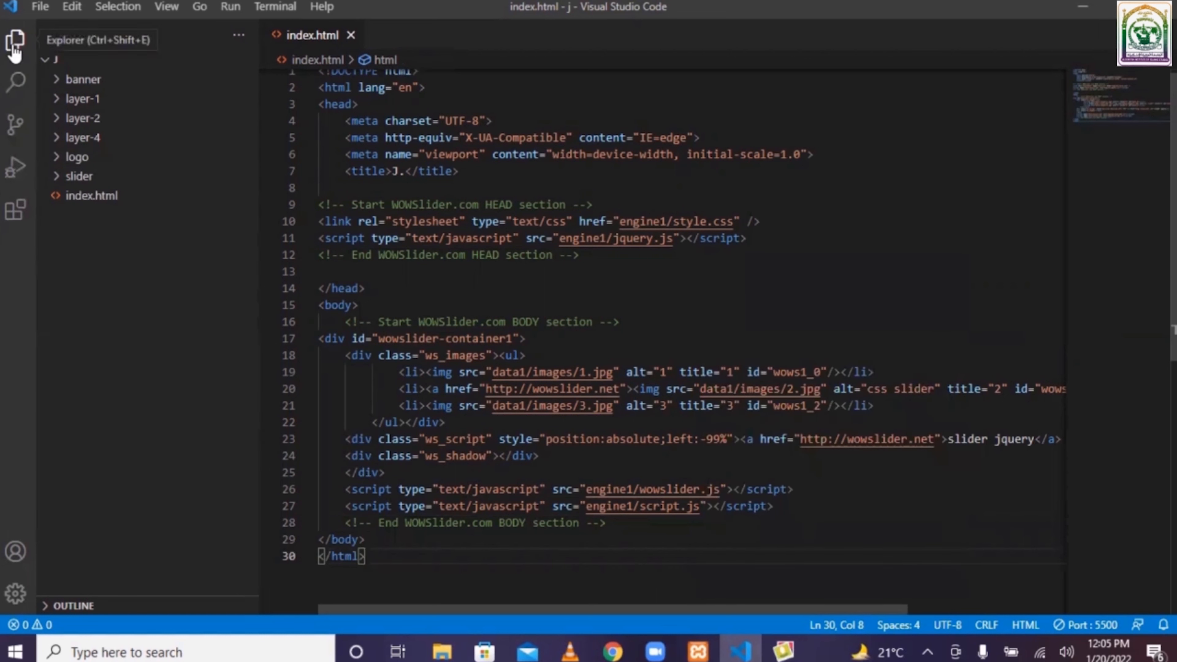
click(21, 221)
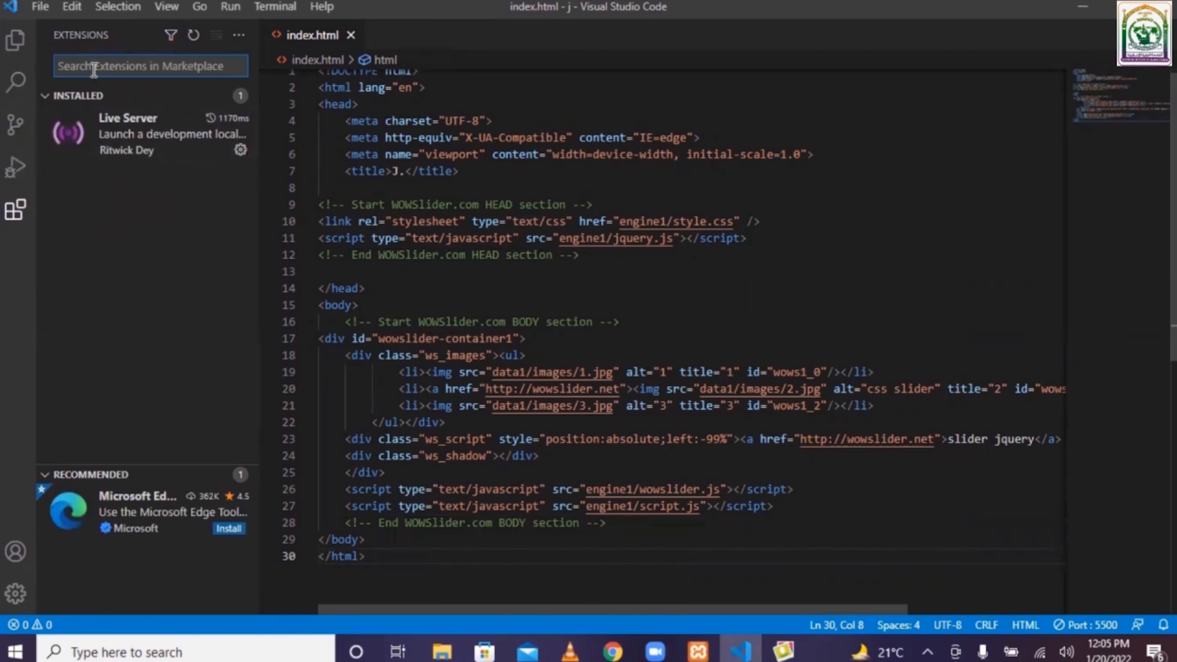
click(15, 41)
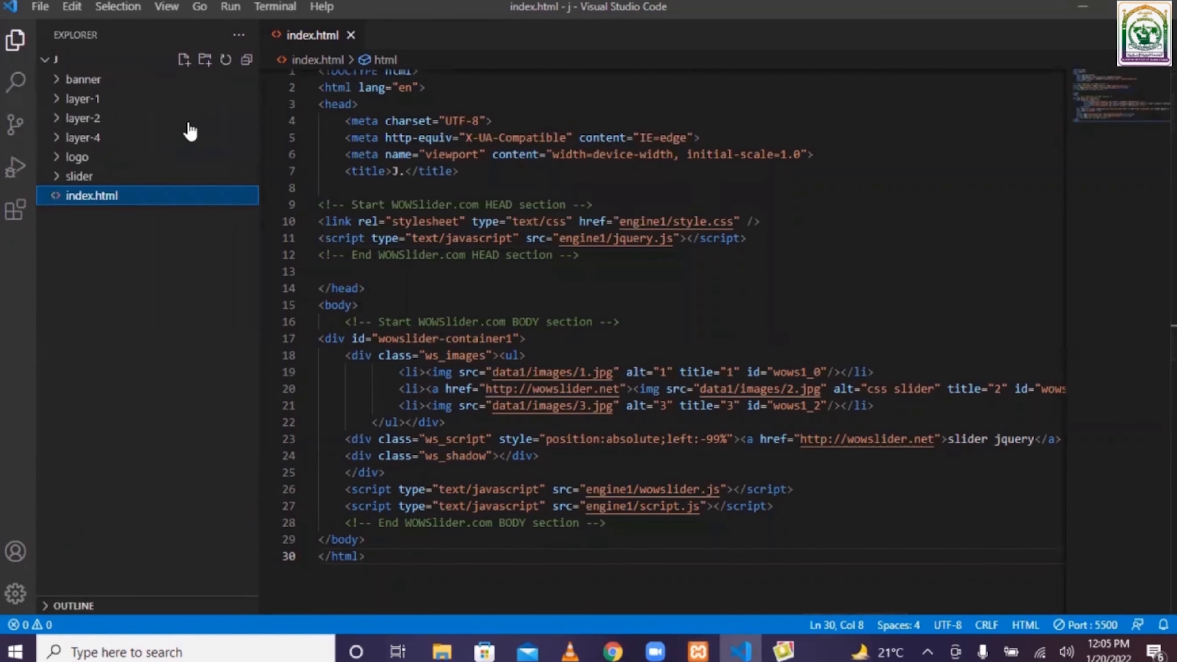
right_click(899, 524)
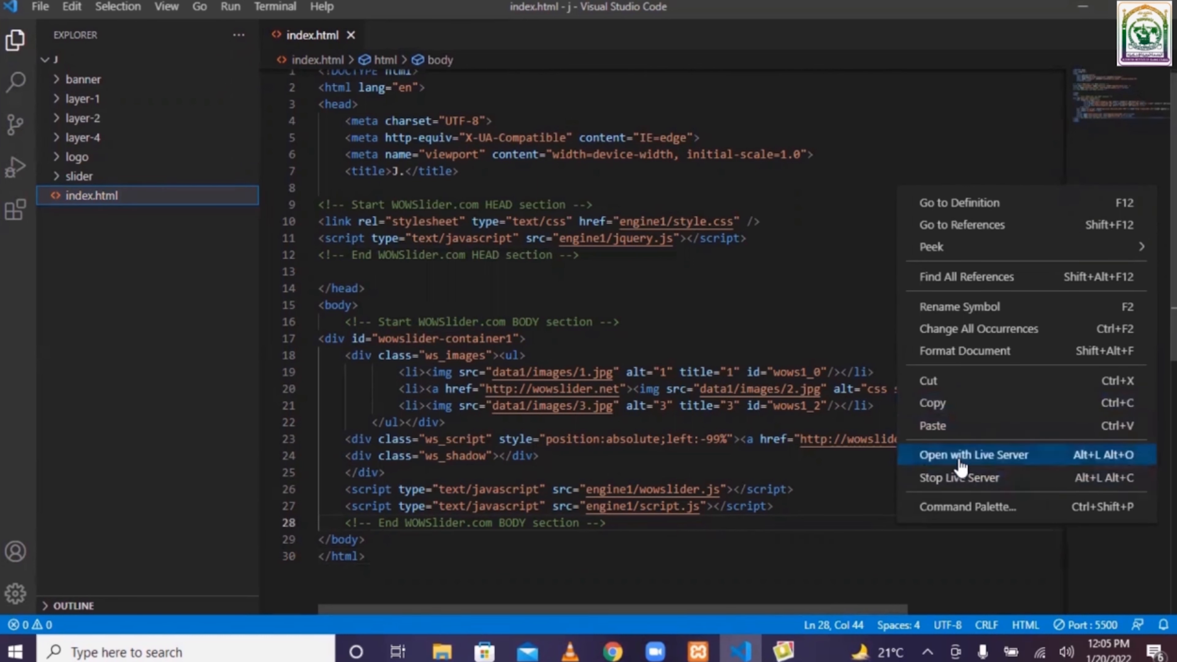
click(985, 454)
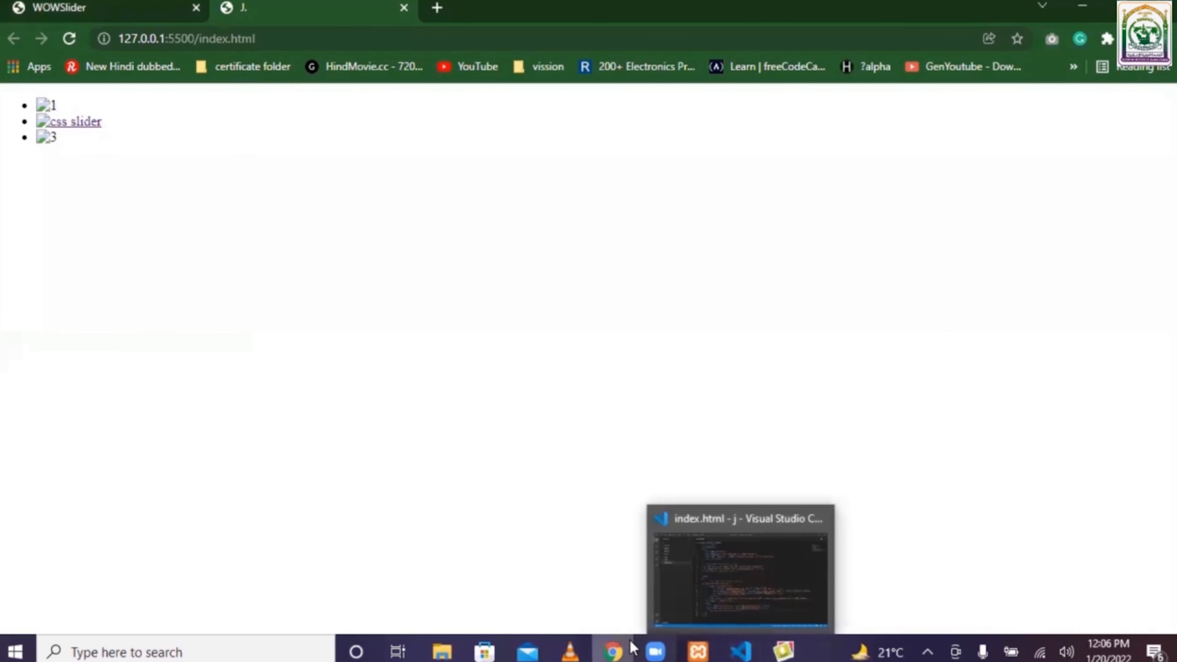
- Return to WOW Slider and republish the slider directly into the Desktop j folder
click(779, 649)
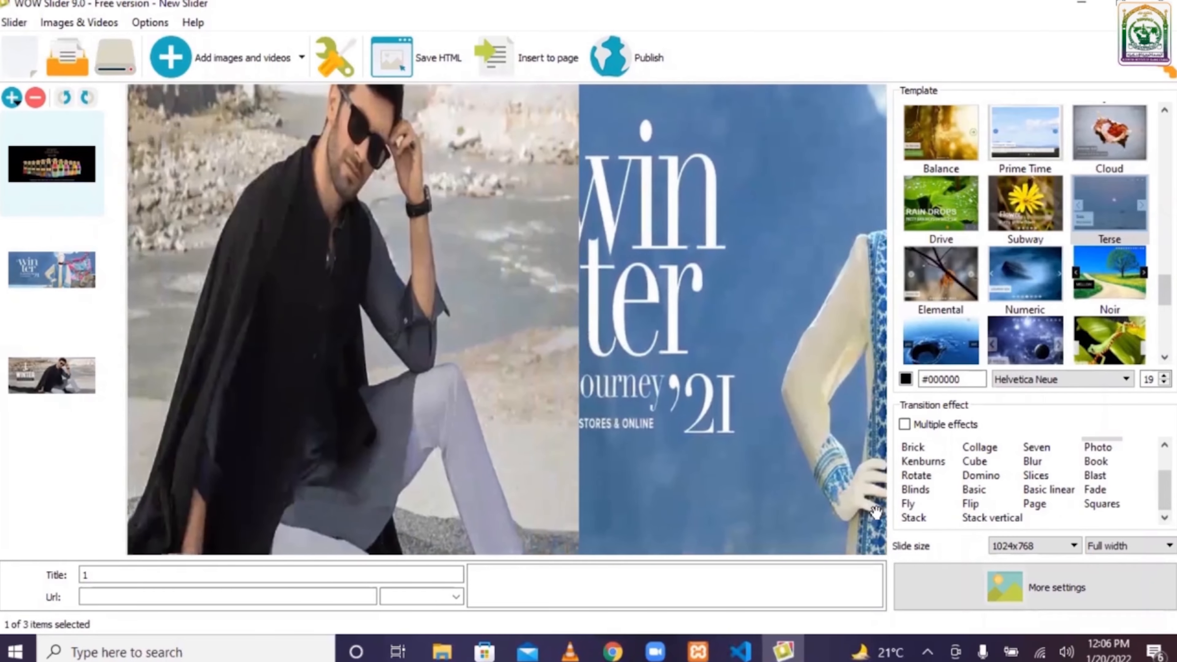
click(972, 583)
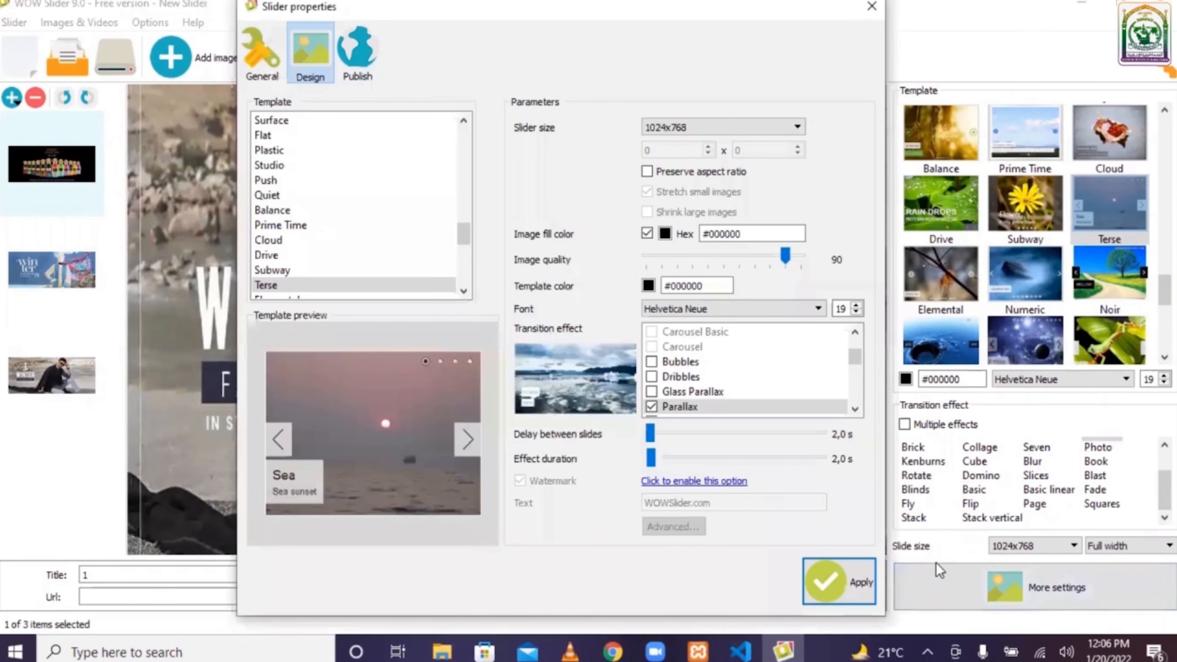
click(842, 585)
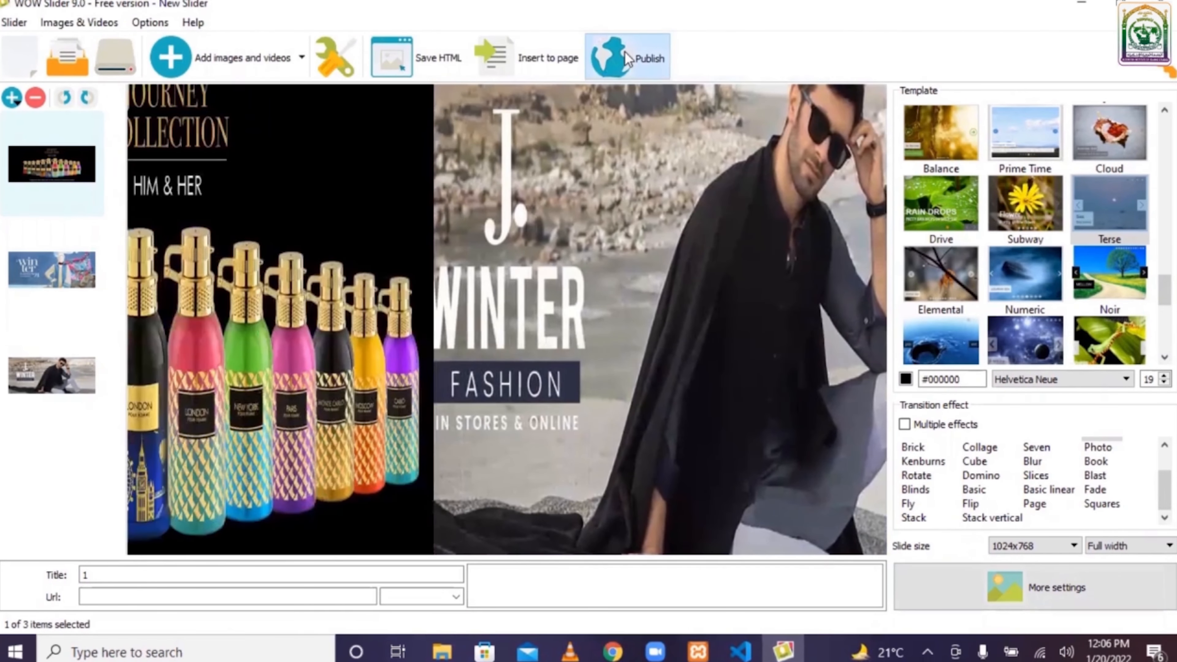
click(624, 50)
click(840, 124)
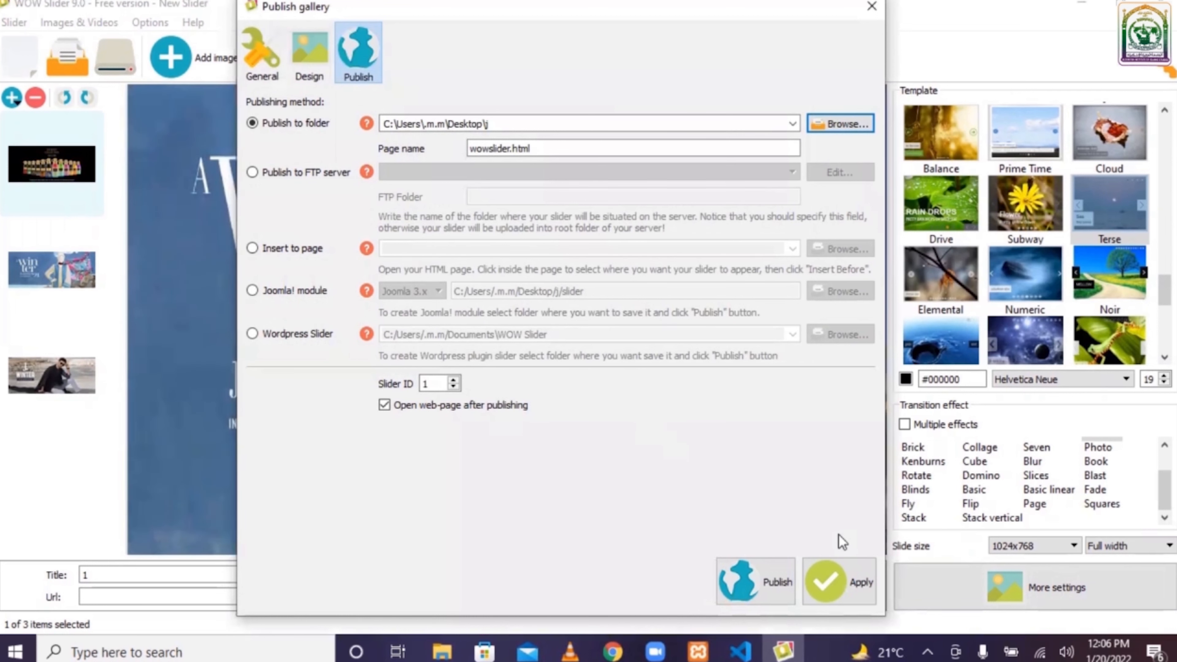
click(840, 577)
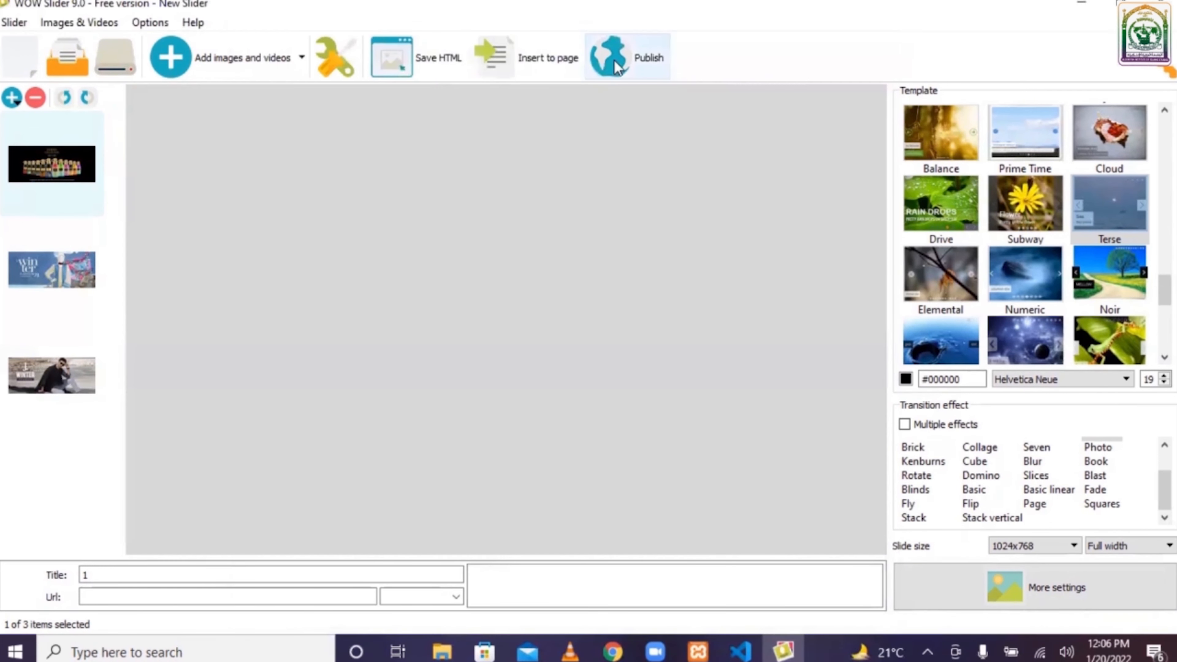
click(617, 67)
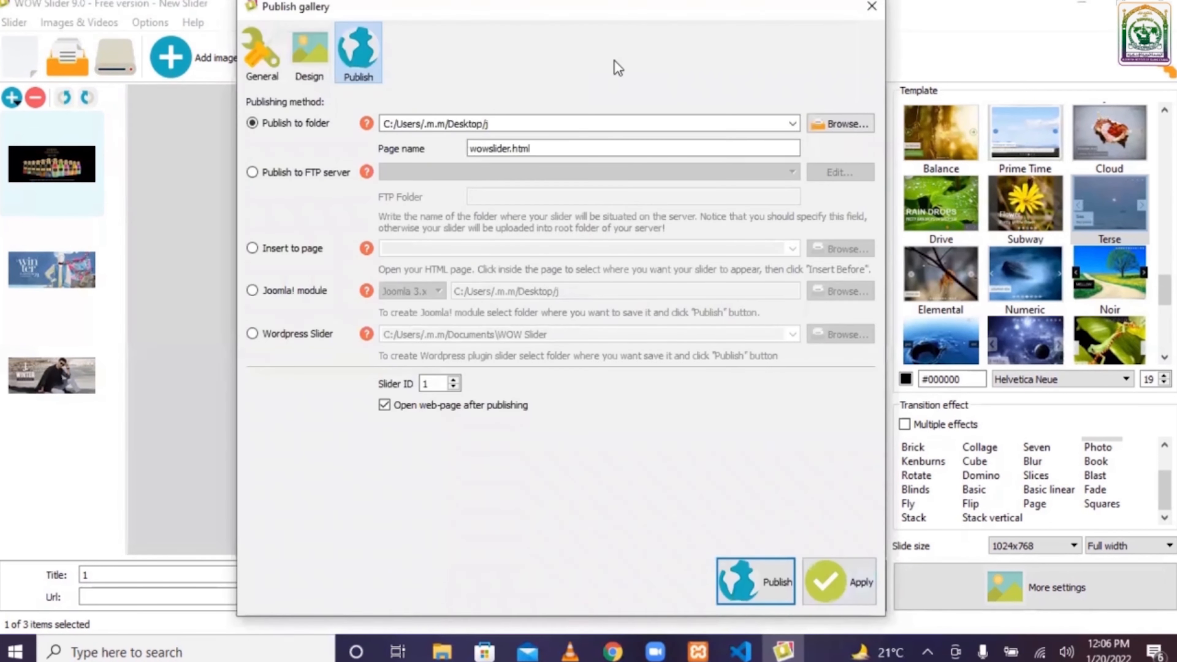
click(748, 579)
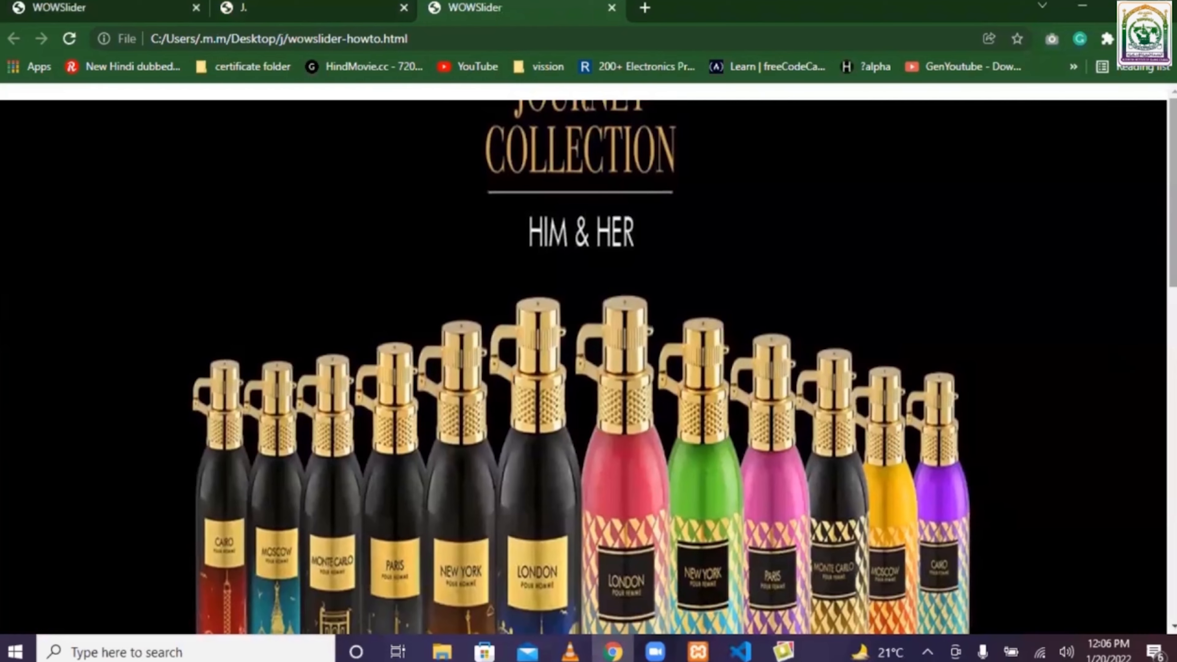
- Select the HEAD section code on the newly published instructions page
scroll(588, 325, down, 5)
scroll(589, 357, down, 8)
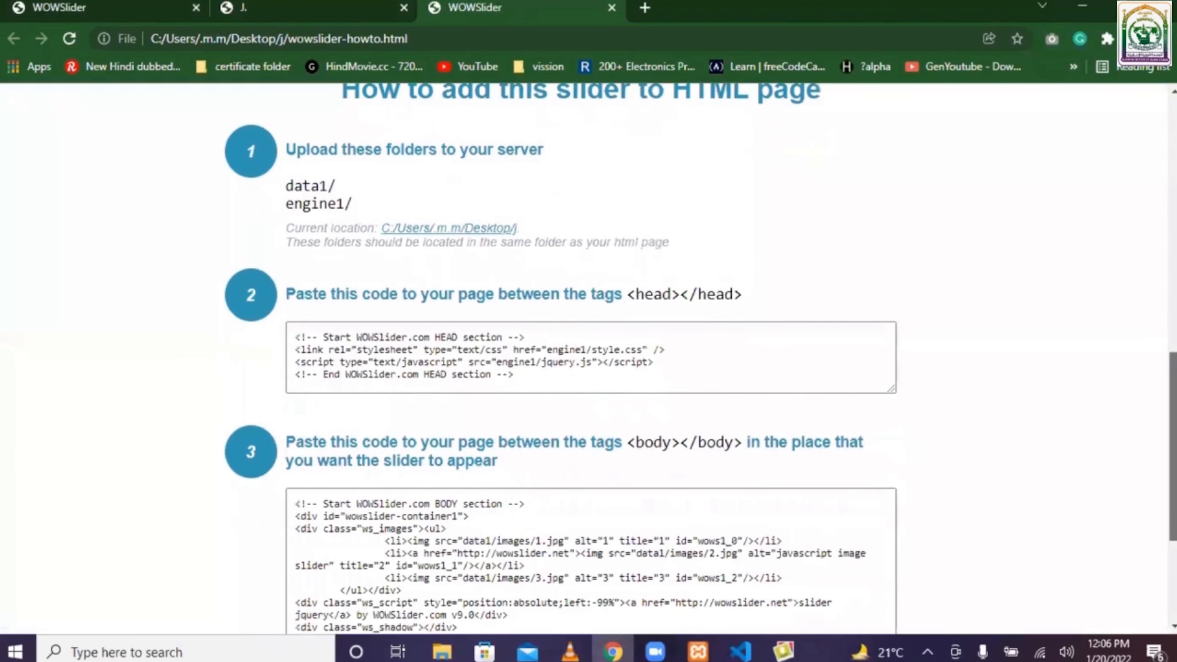
click(293, 334)
drag(293, 335, 605, 385)
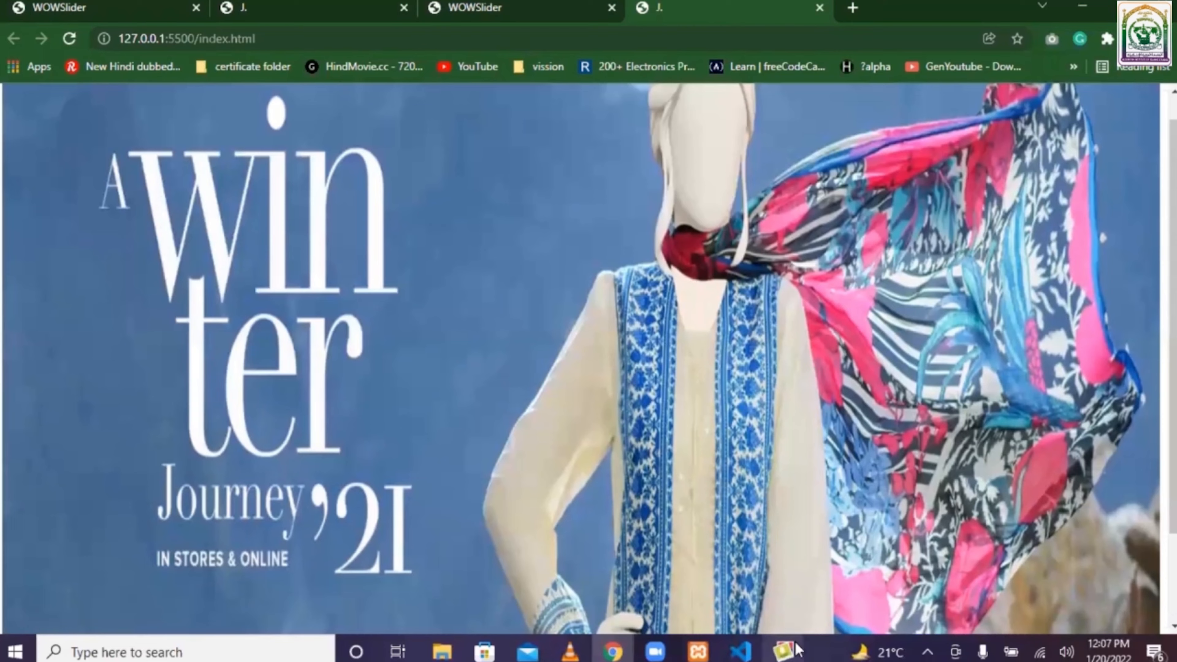
click(791, 645)
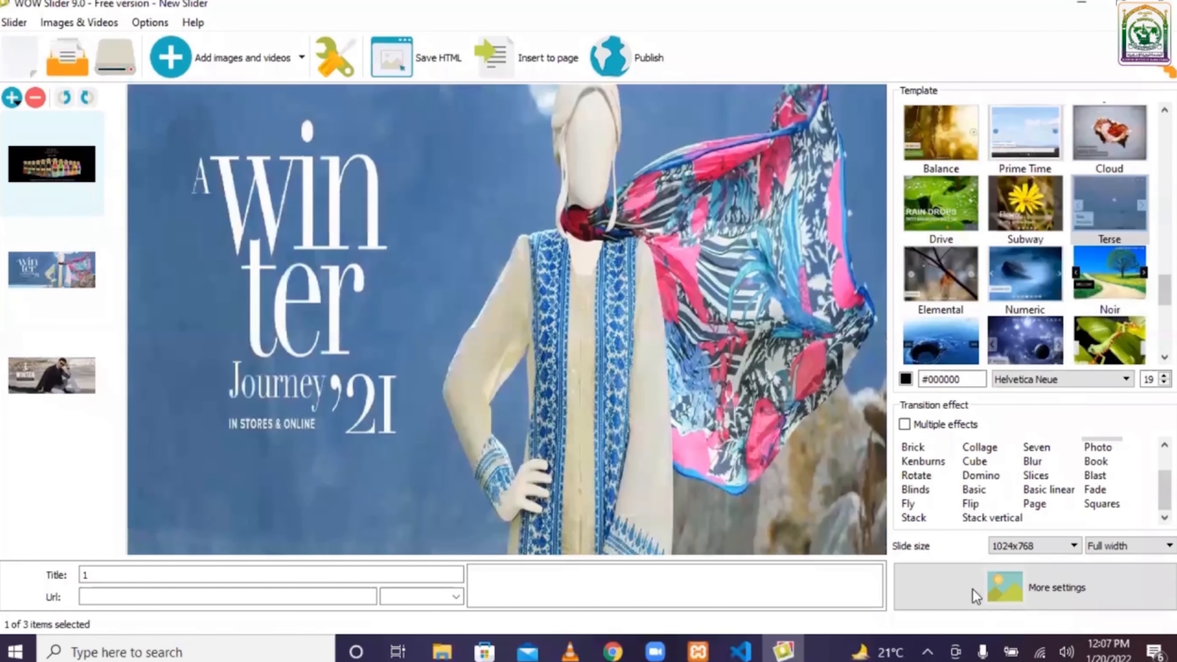
click(990, 592)
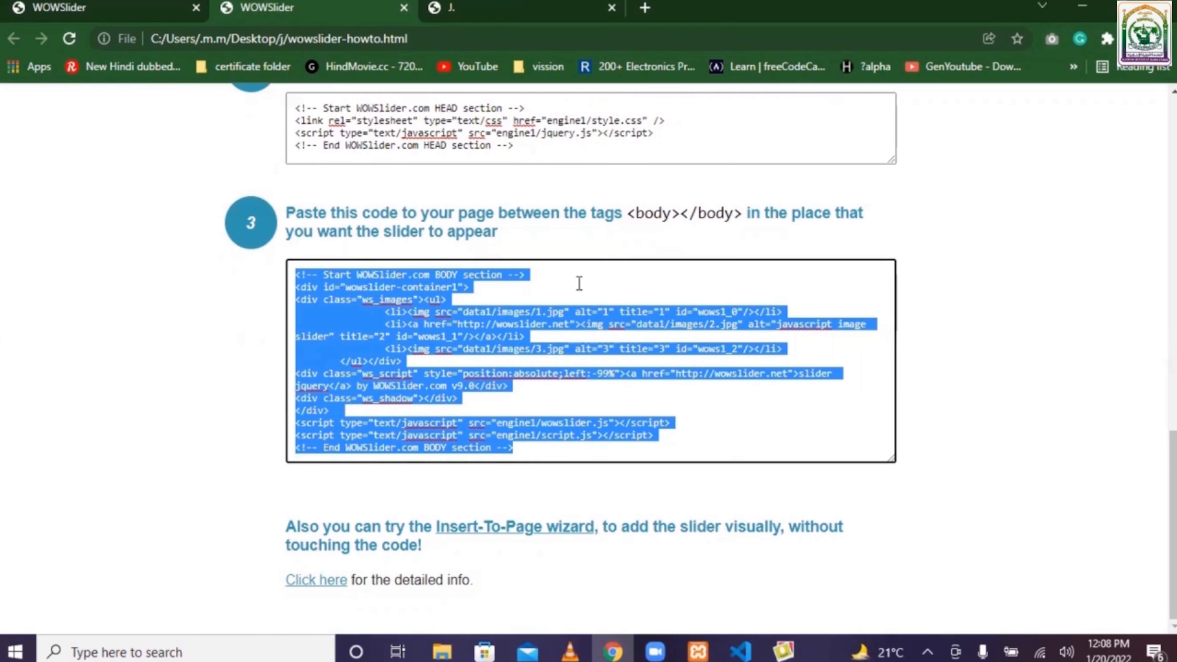
key(F7)
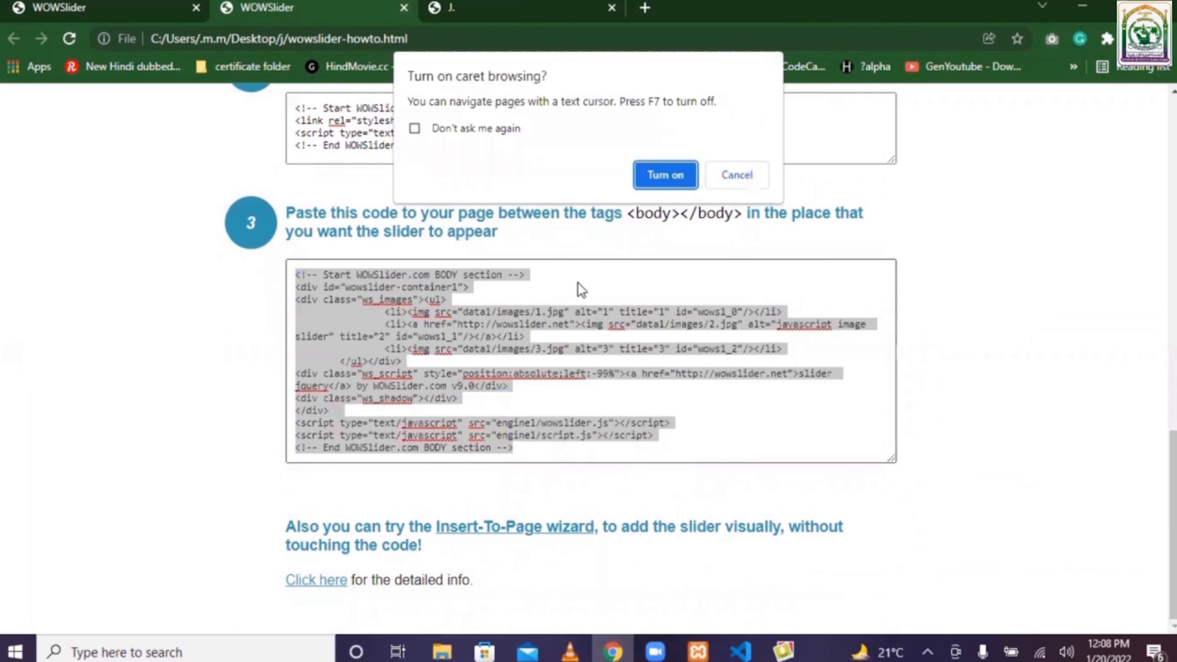
- Close the instructions tab and scroll through the slider on the Live Server preview page
click(737, 175)
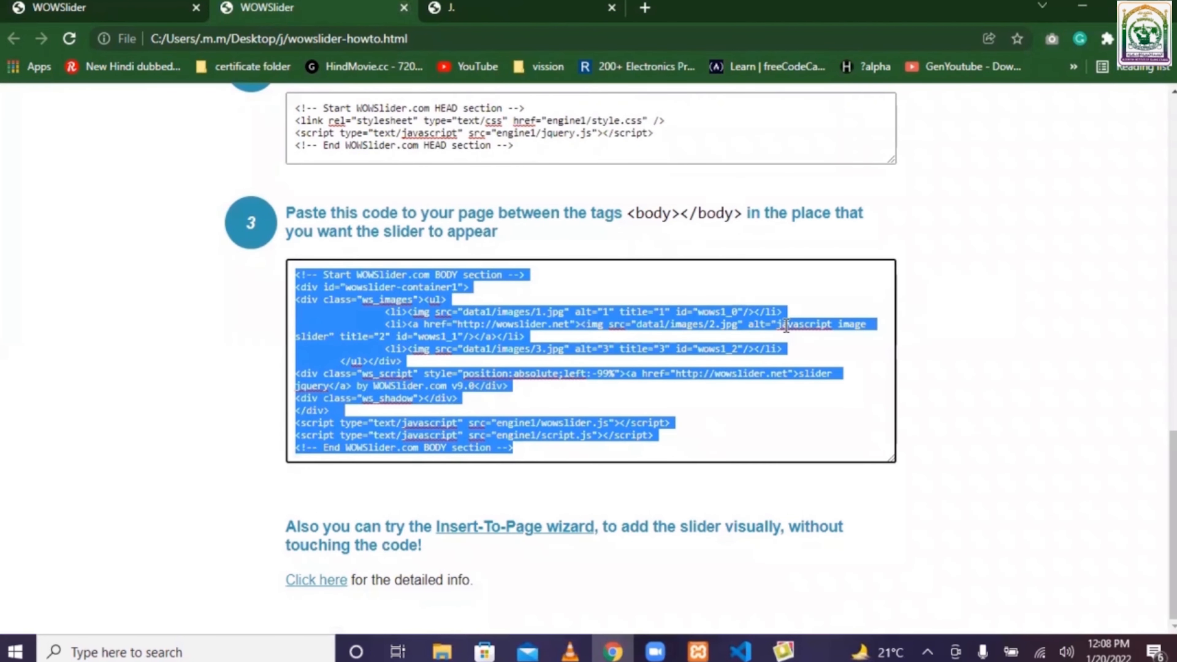
click(403, 8)
scroll(584, 357, up, 3)
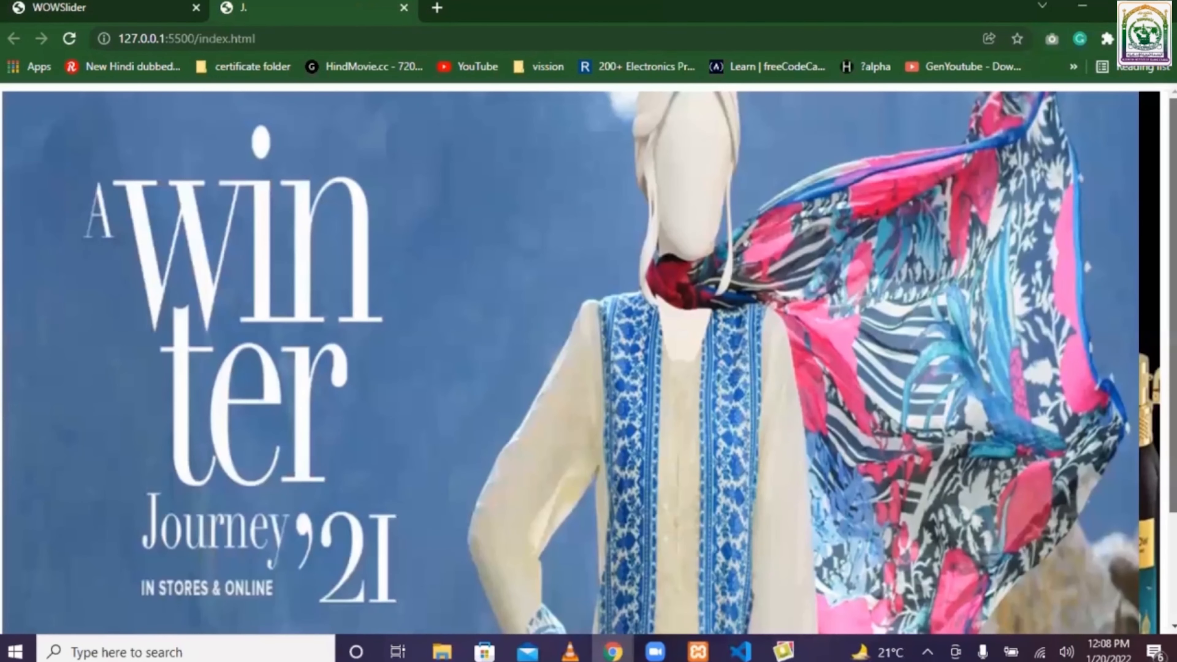
scroll(584, 357, down, 3)
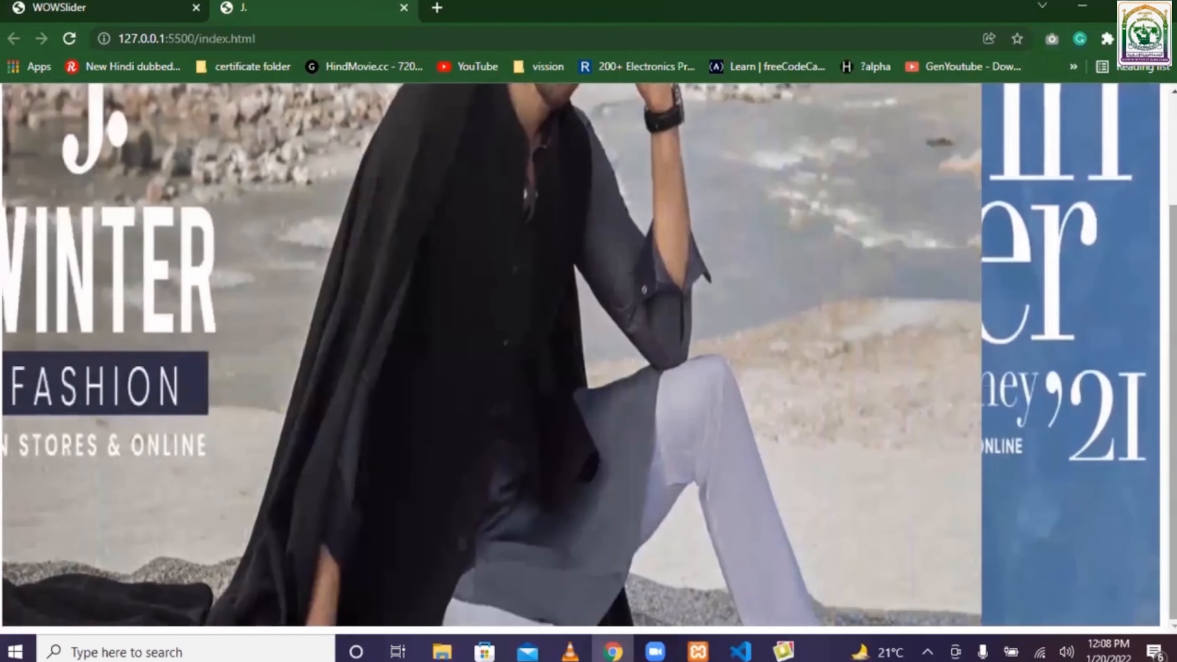
drag(1173, 412, 1173, 394)
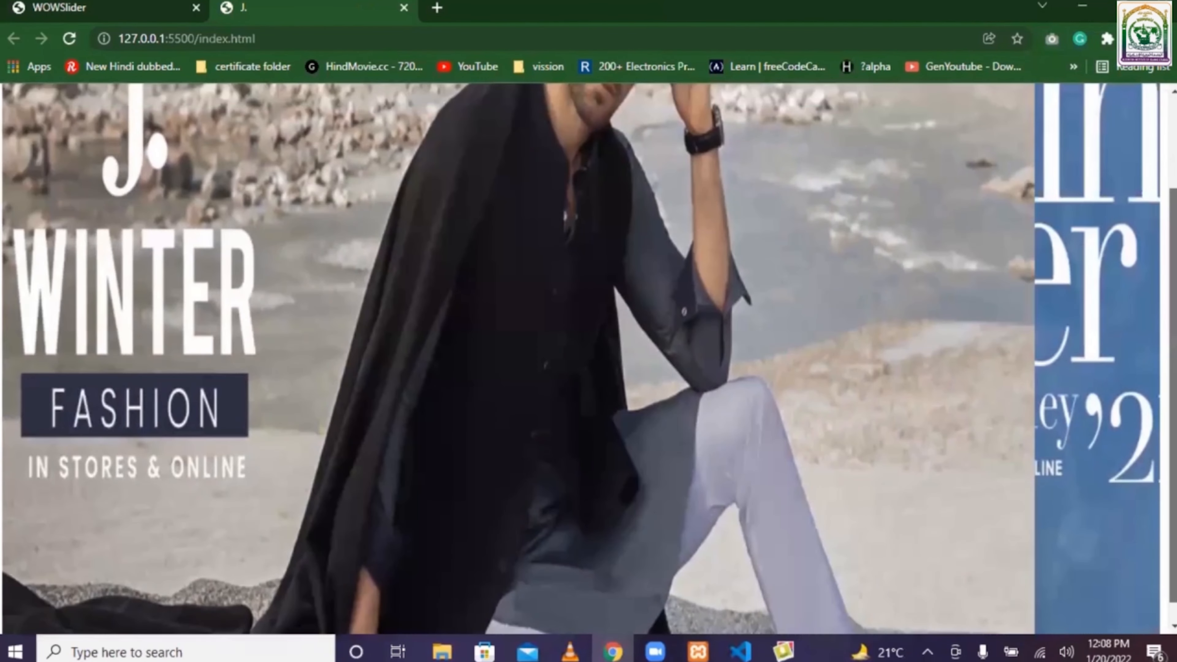
- Add two blank lines after the BODY section code in index.html, save it, and check the page in the browser
click(741, 651)
click(646, 356)
key(Return)
key(Return)
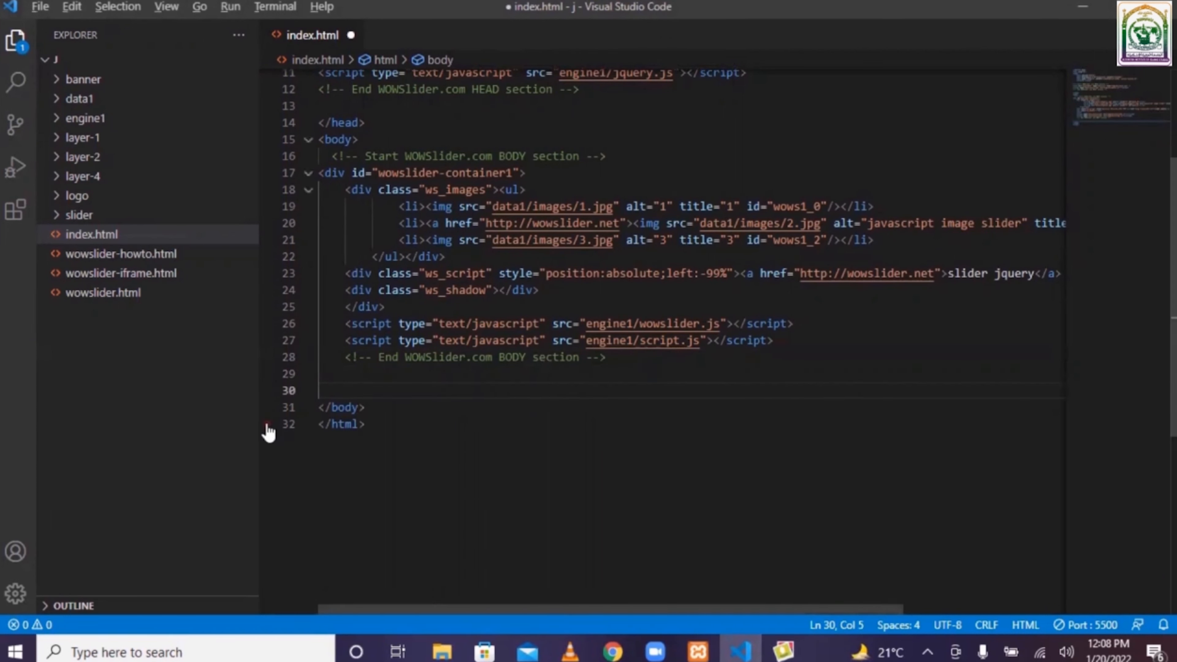
key(ctrl+s)
click(613, 651)
scroll(980, 589, down, 3)
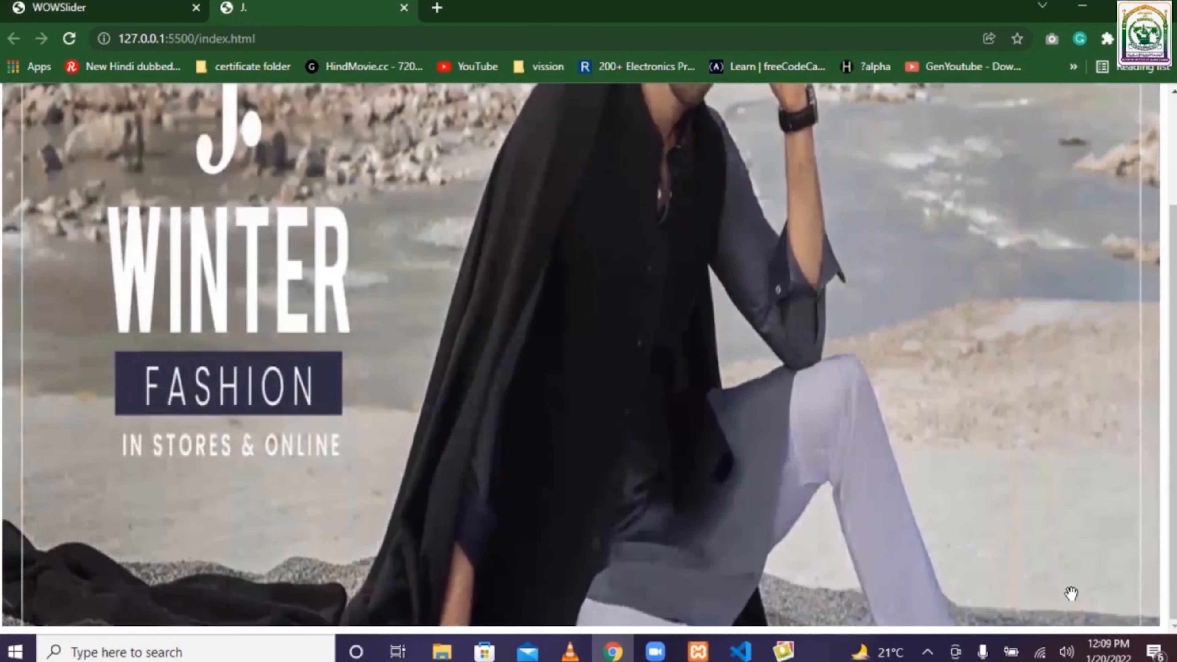
- Browse the engine1 and data1 folders inside the j project folder
click(442, 652)
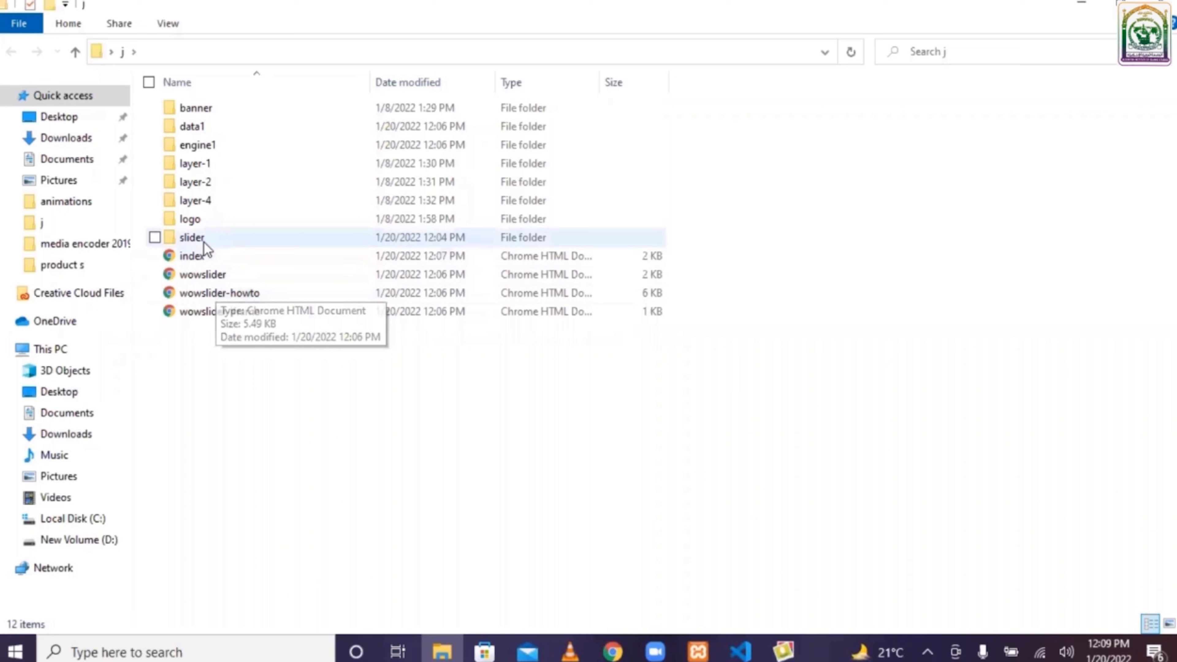
double_click(211, 146)
click(11, 52)
double_click(195, 127)
double_click(197, 108)
click(11, 51)
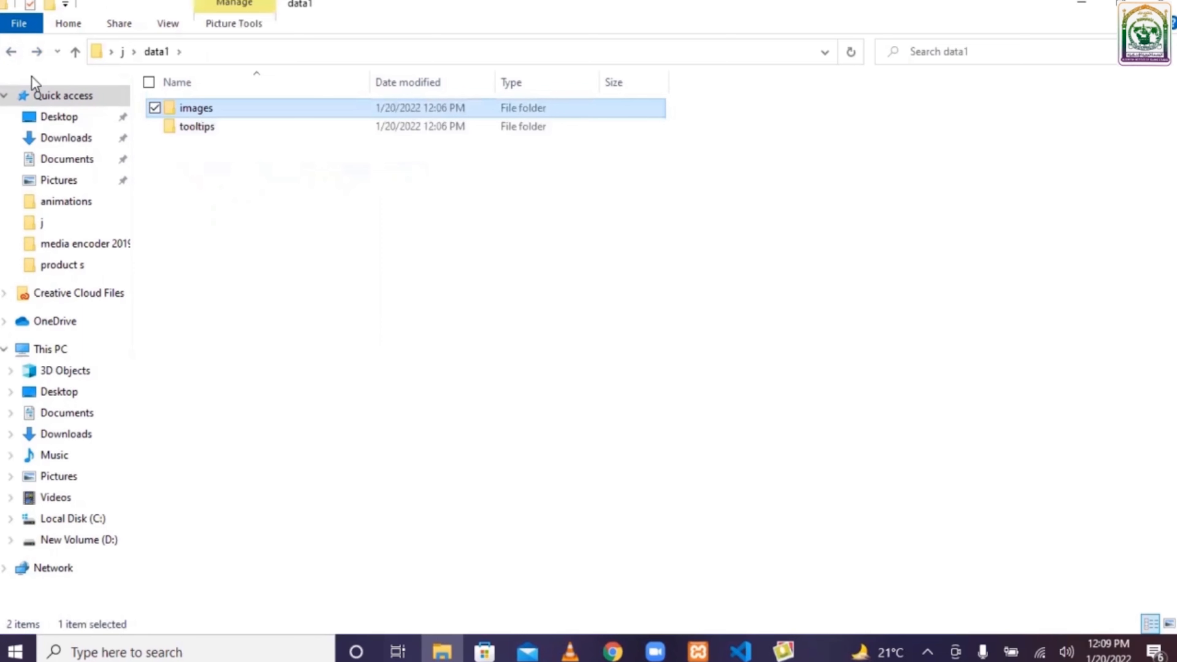
click(3, 53)
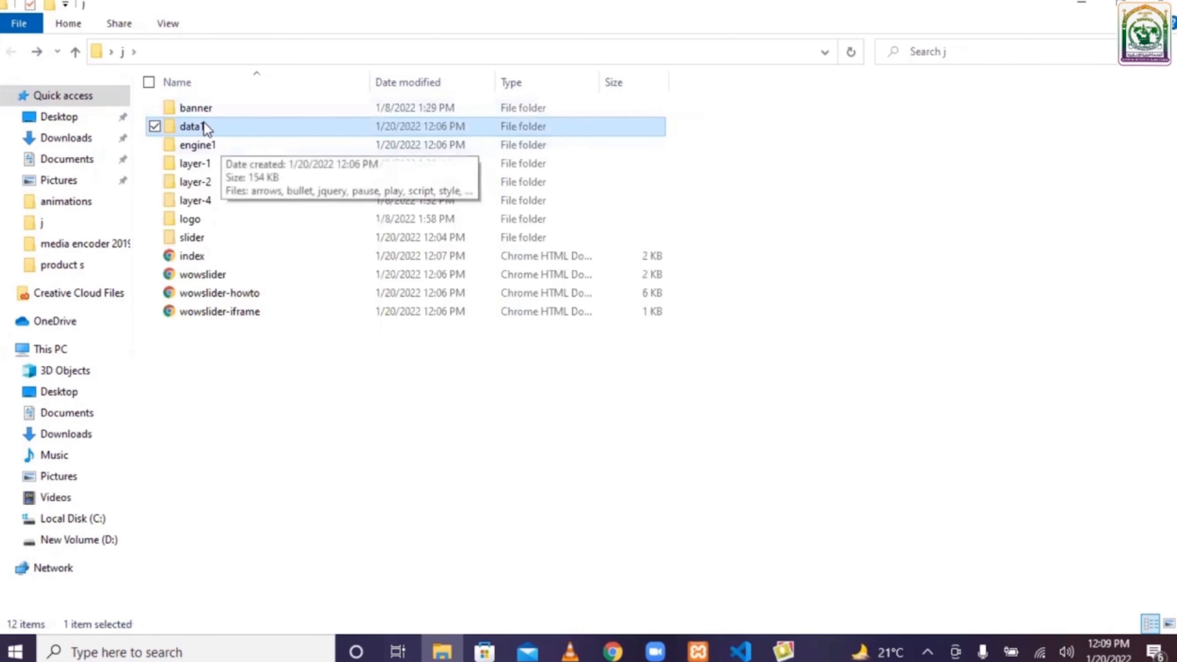
- Copy the three banner images into data1\images, replacing the files with the same names
double_click(195, 110)
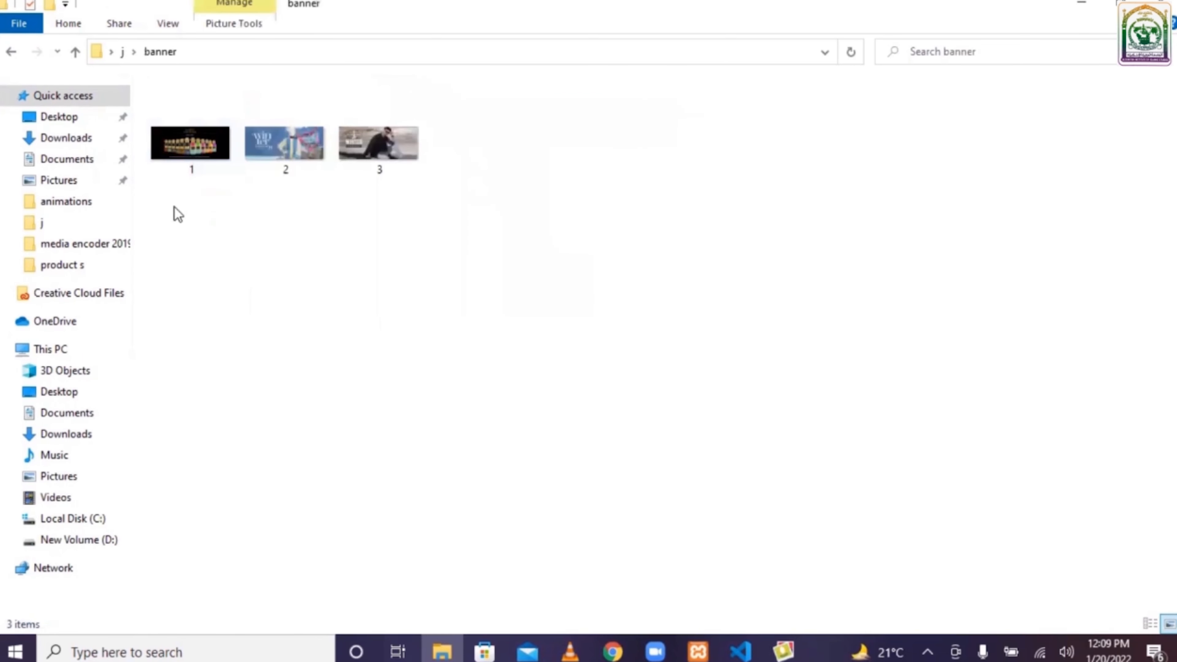
drag(172, 206, 442, 147)
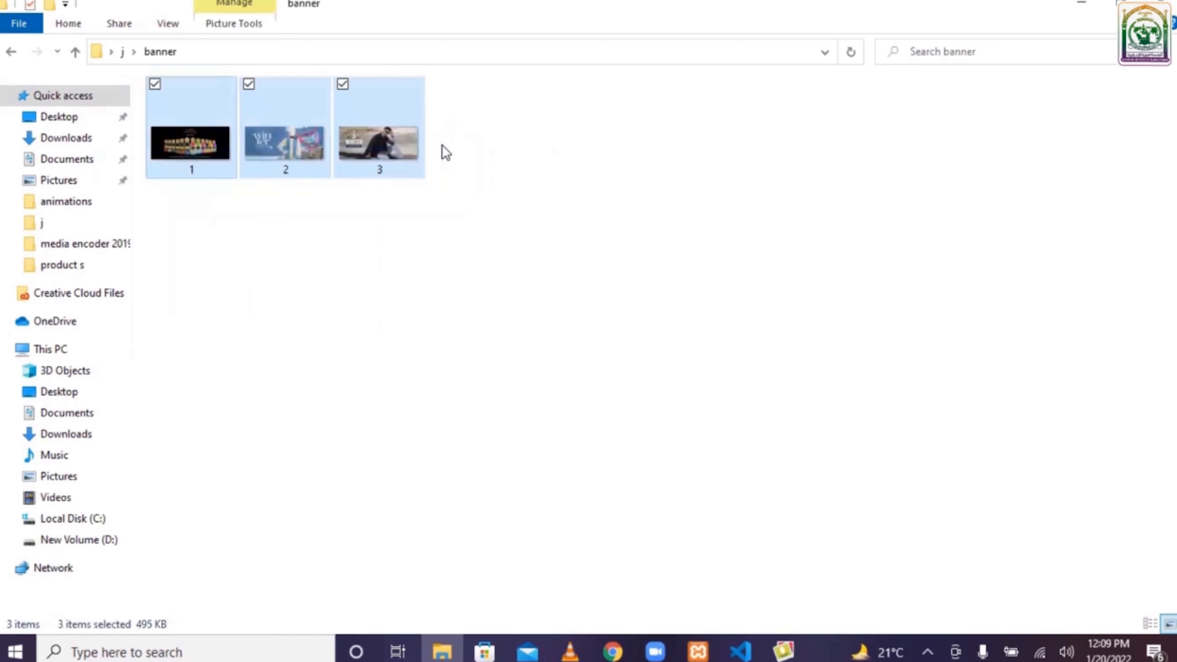
click(10, 51)
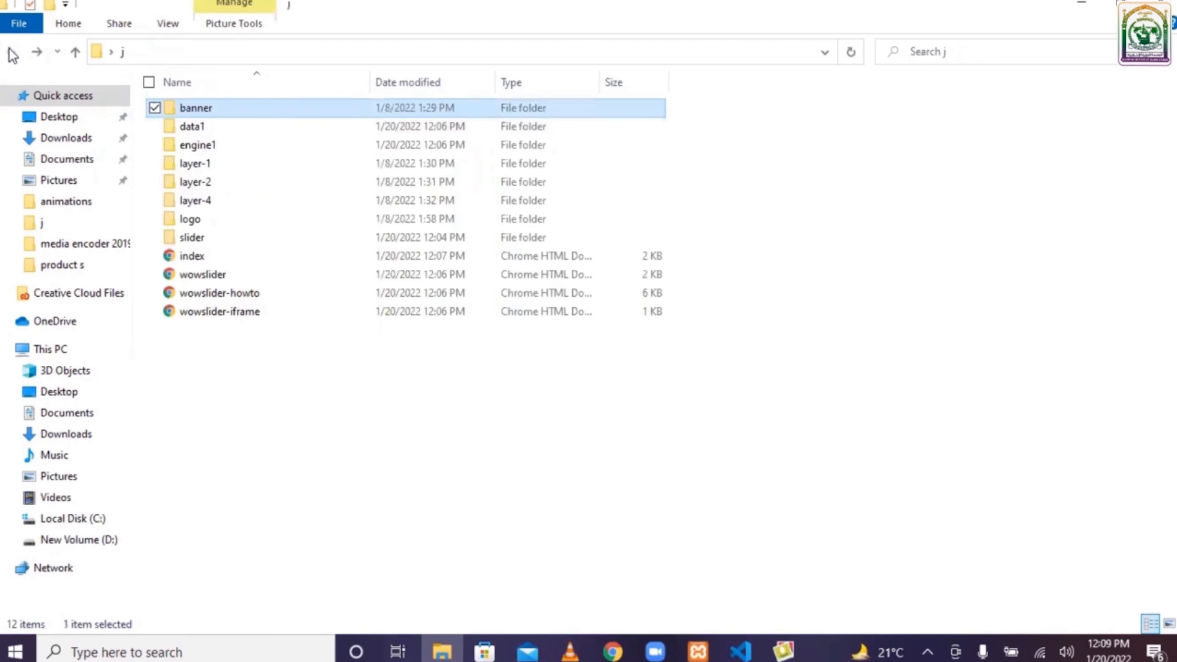
double_click(185, 129)
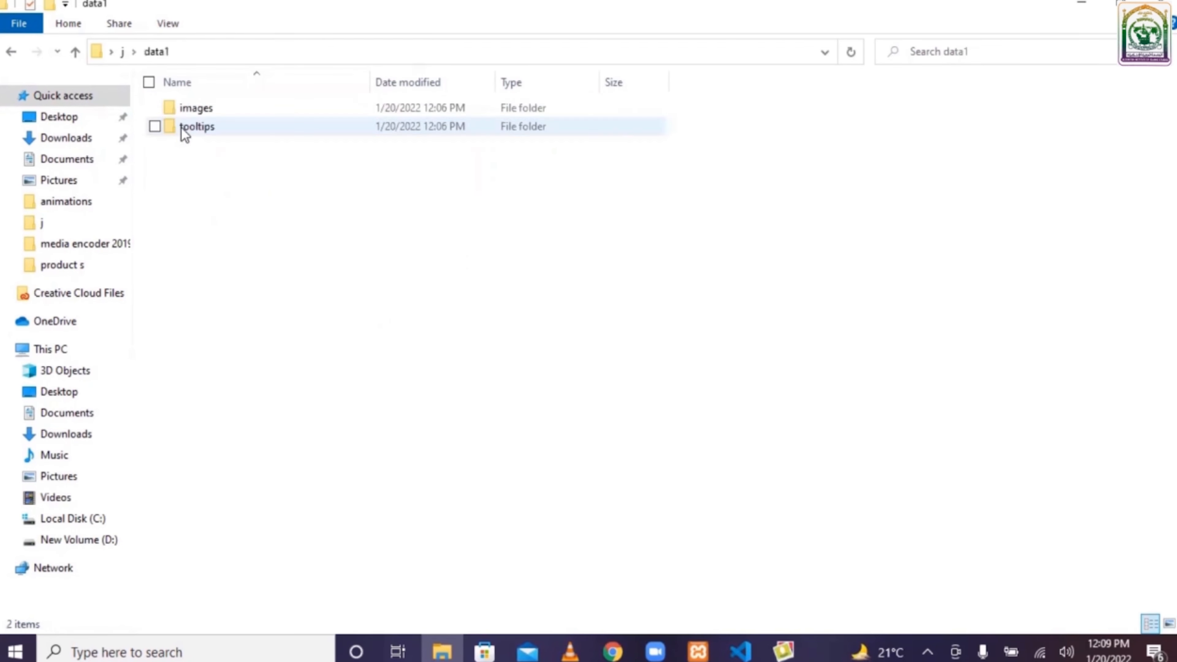
double_click(196, 110)
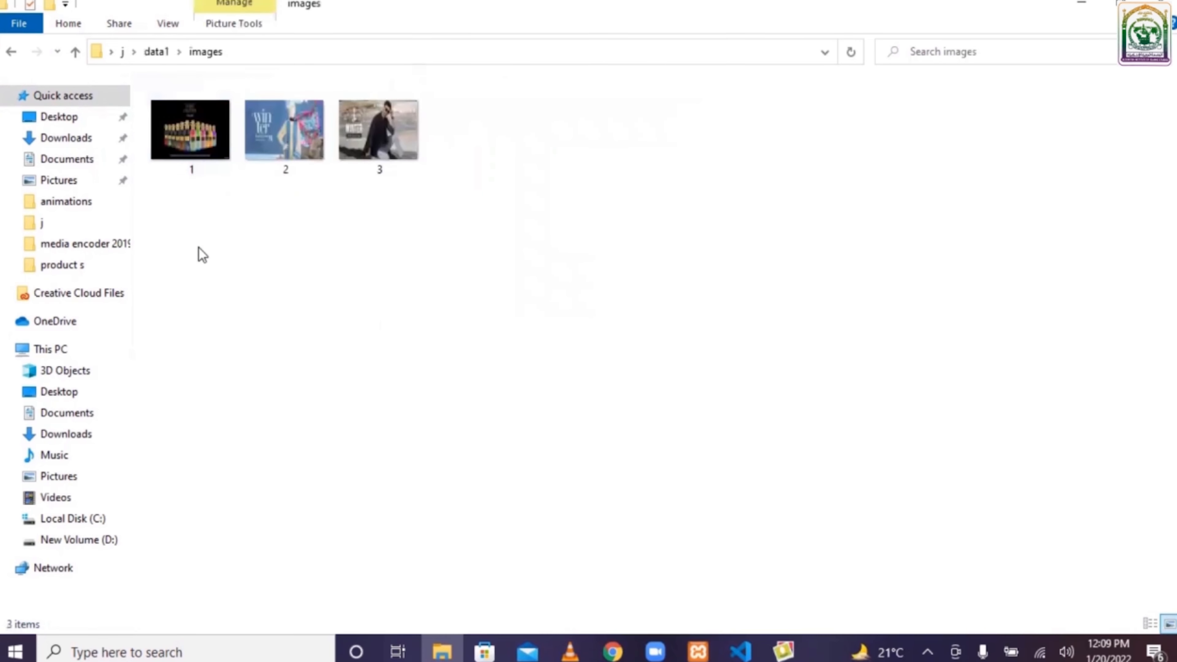
drag(173, 194, 437, 123)
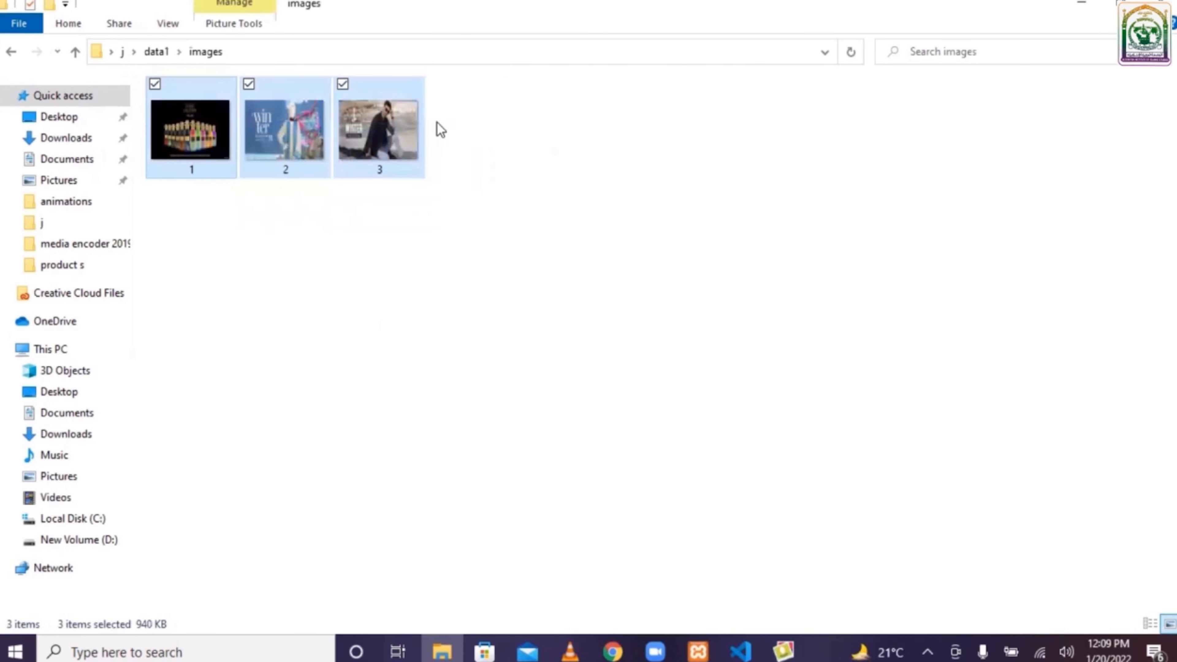
key(ctrl+v)
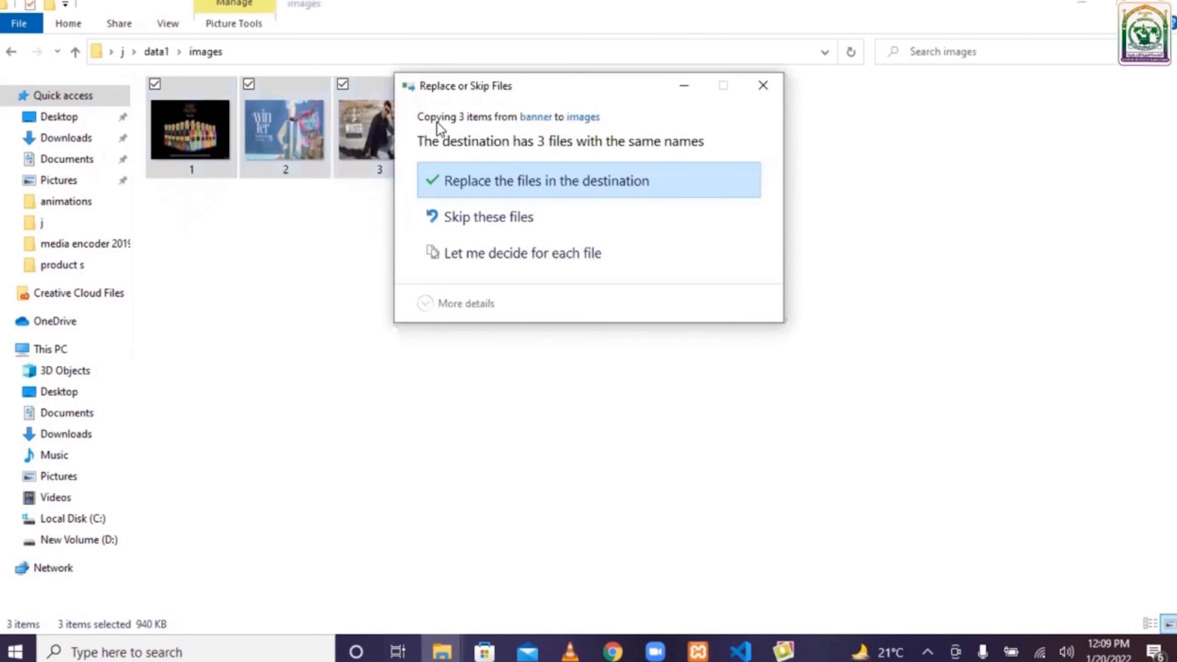
click(528, 186)
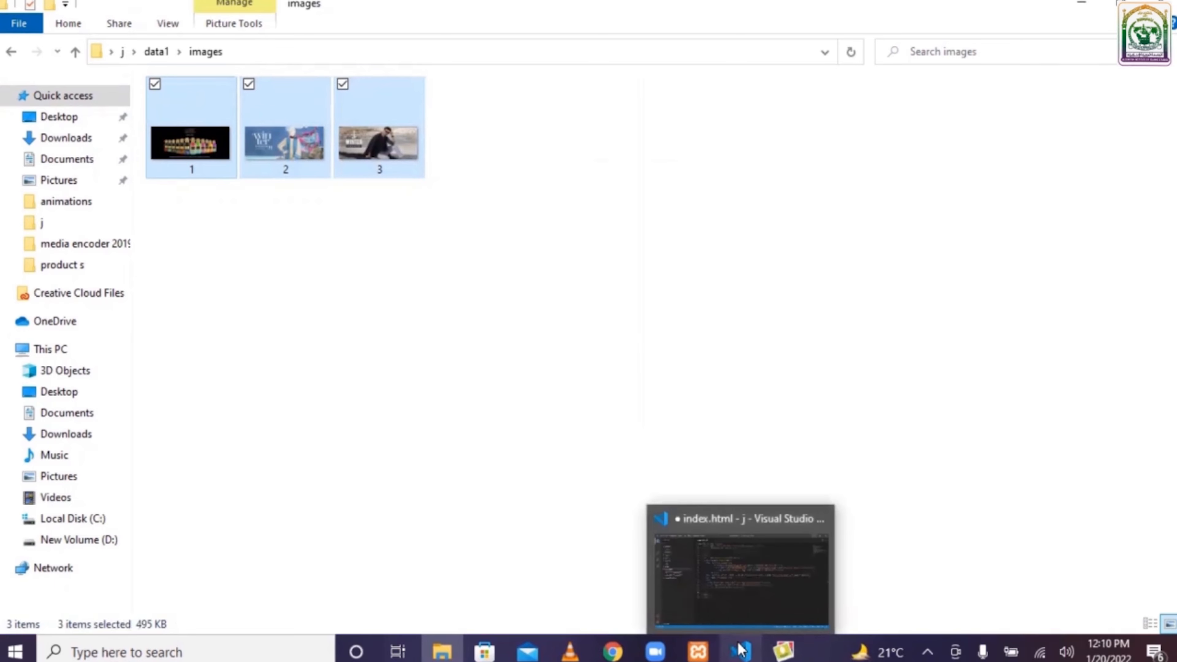
- Check the updated slider in the browser, then create a new file named stylesheet.css in the j project folder
mouse_move(649, 650)
click(612, 651)
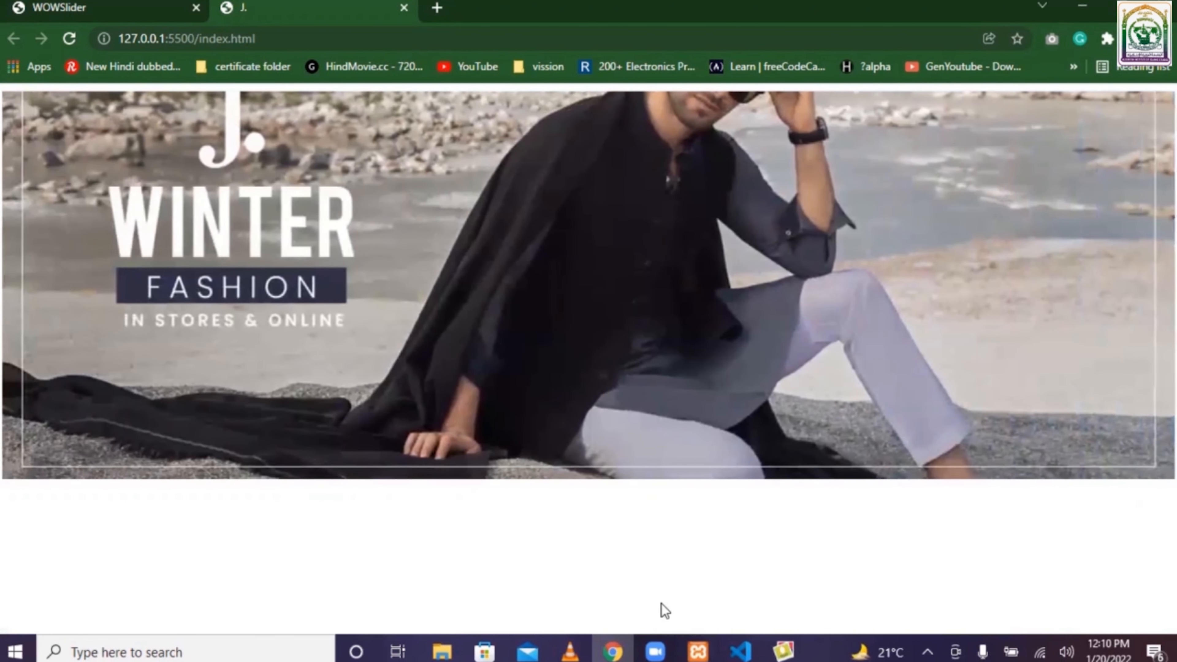
click(735, 645)
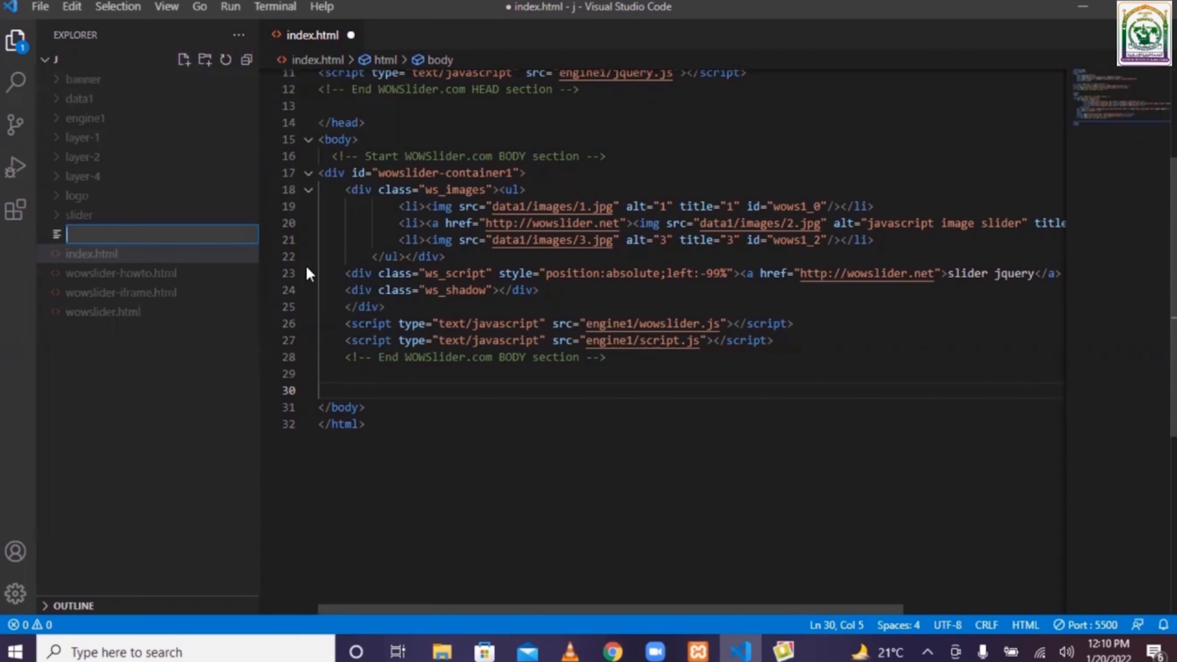
text(stylesheet.css)
key(Return)
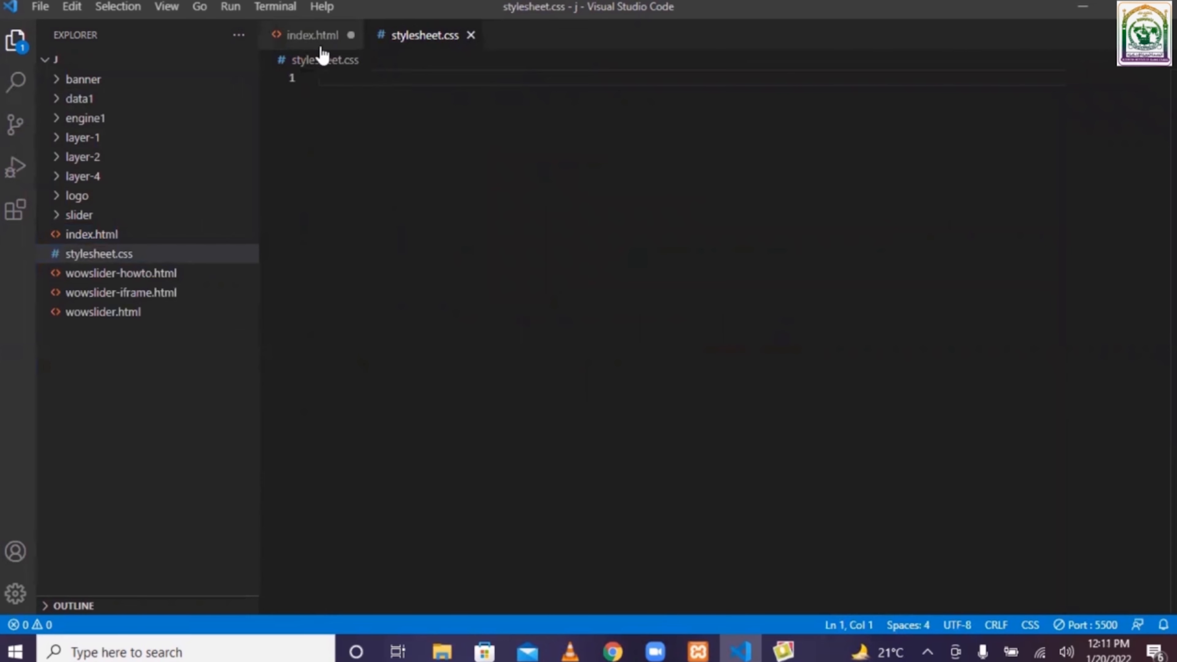
- Save index.html and return to the empty stylesheet.css file
click(309, 37)
key(ctrl+s)
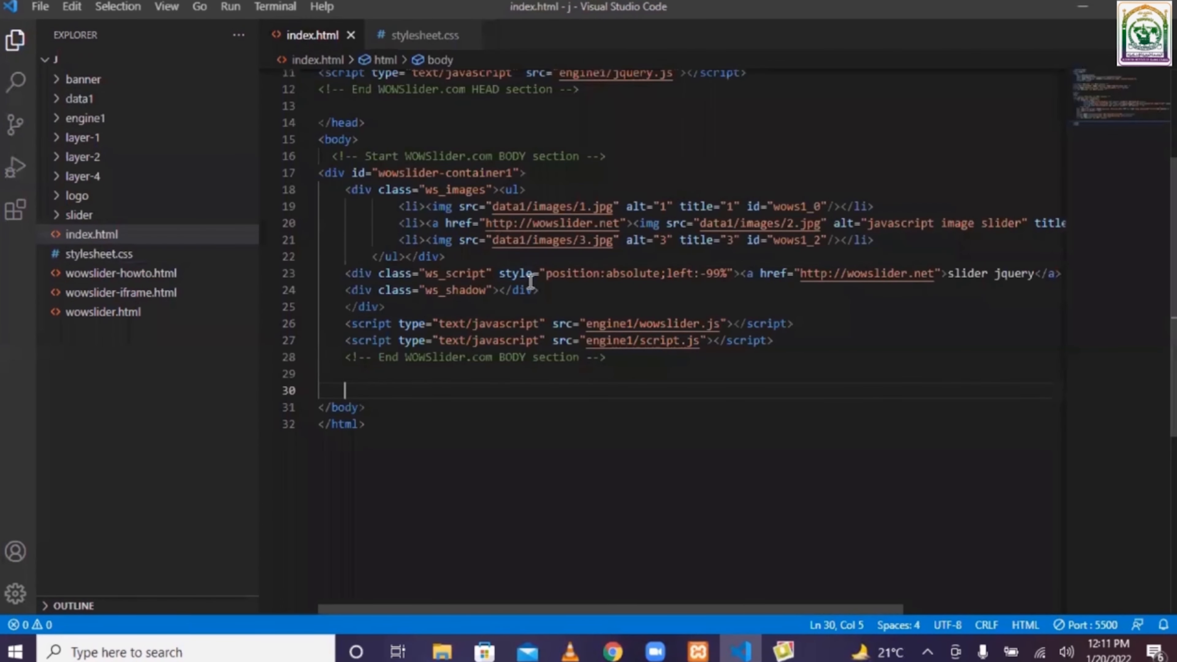
click(408, 45)
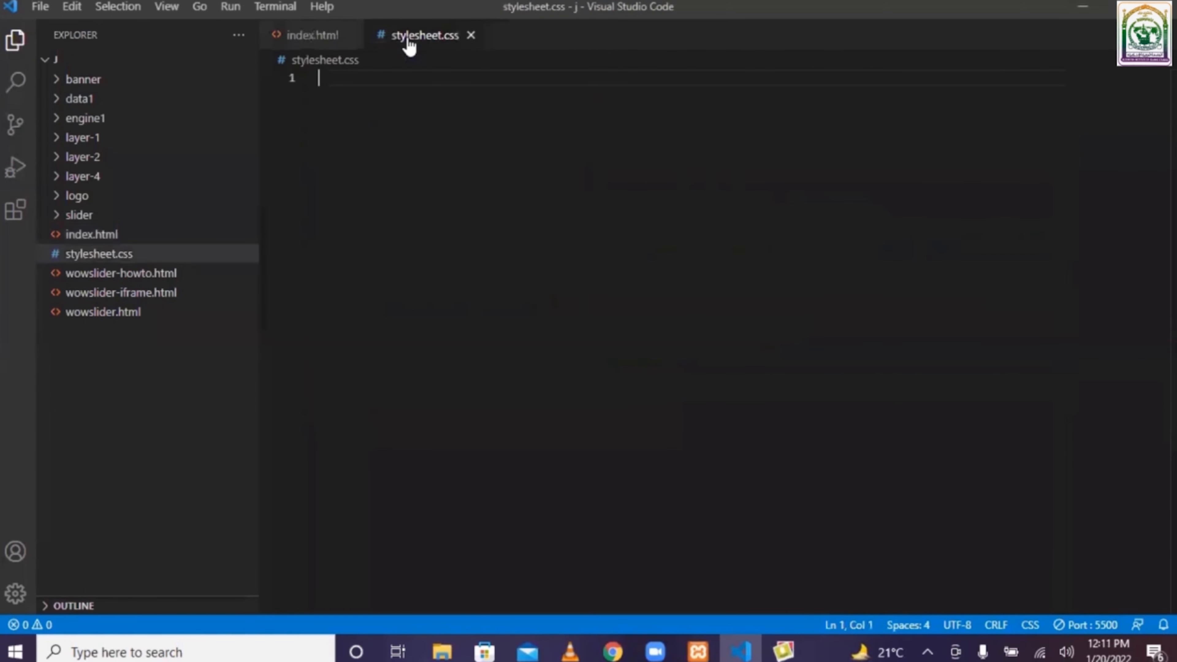